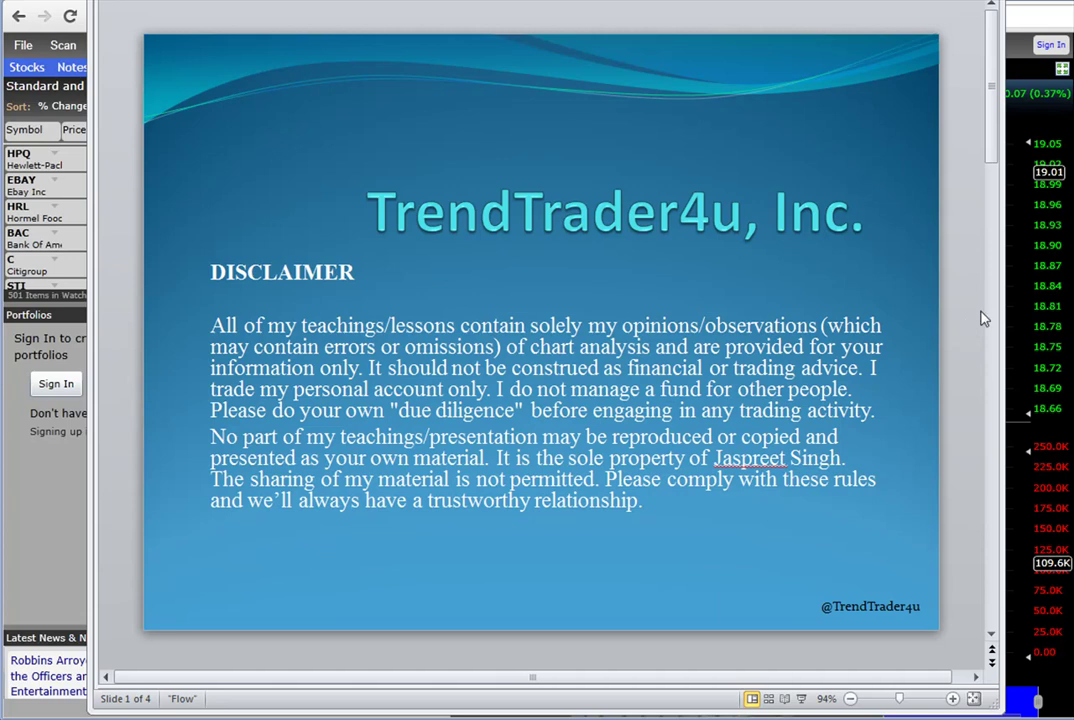
Advance the PowerPoint deck to slide 3 of 4, 'Setting up Charts-Beginner Level'.
{"action": "left_click", "coordinate": [979, 320]}
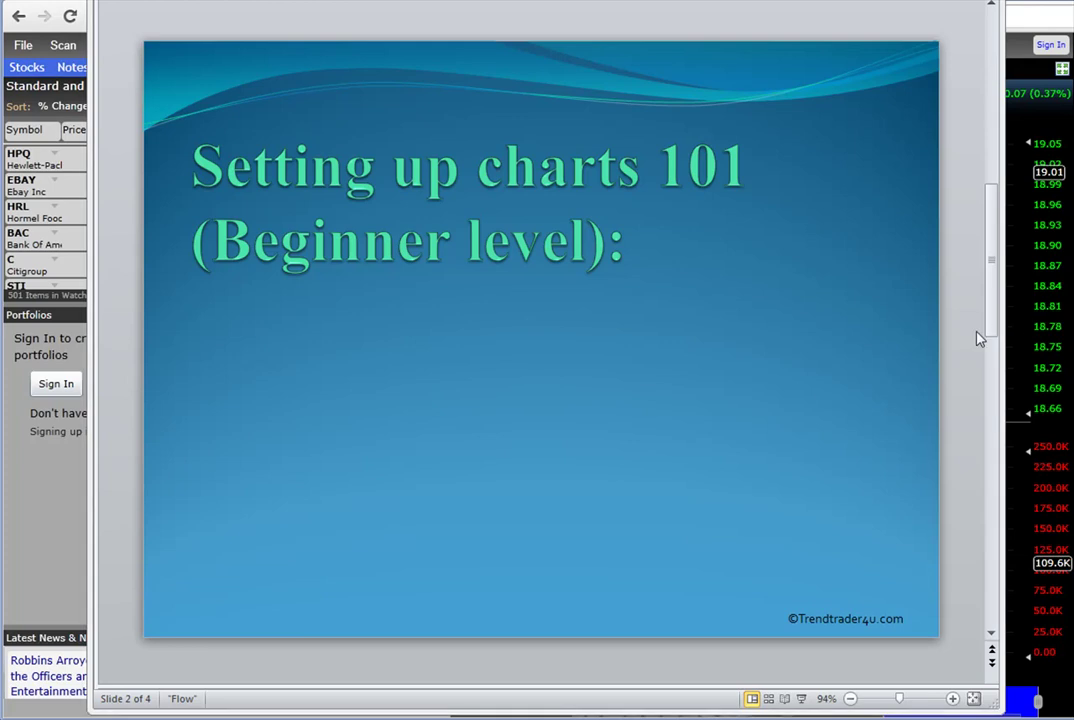
{"action": "scroll", "coordinate": [980, 338], "scroll_direction": "down", "scroll_amount": 1}
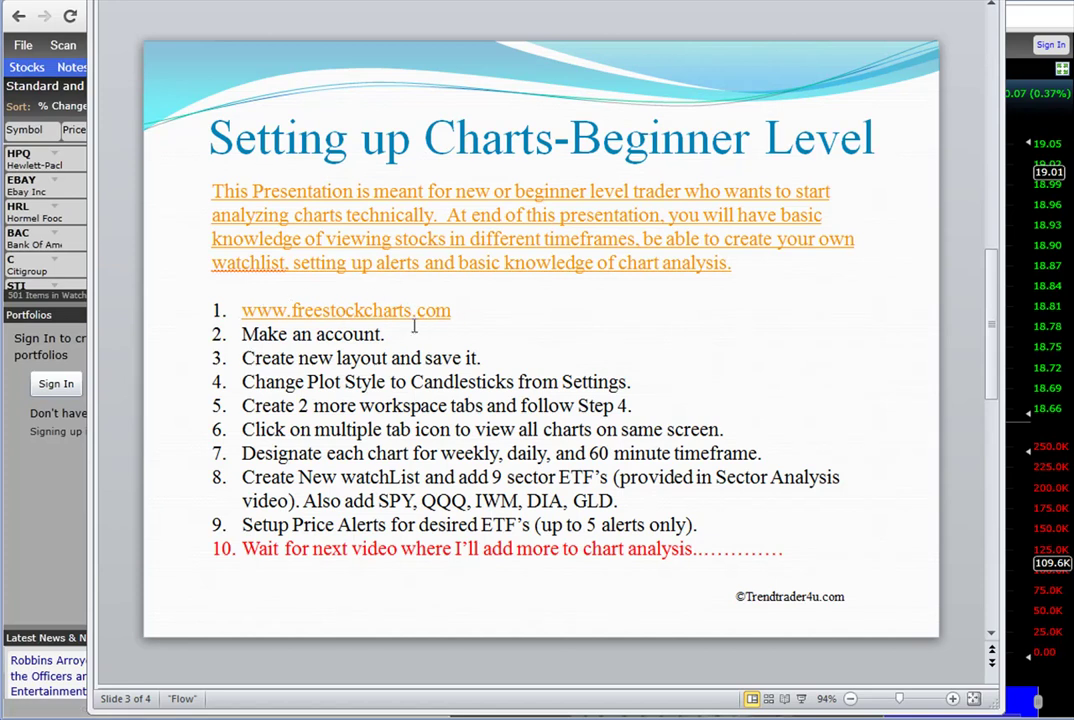
Sign in to FreeStockCharts by entering the account password in the sign-in form.
{"action": "left_click", "coordinate": [1020, 356]}
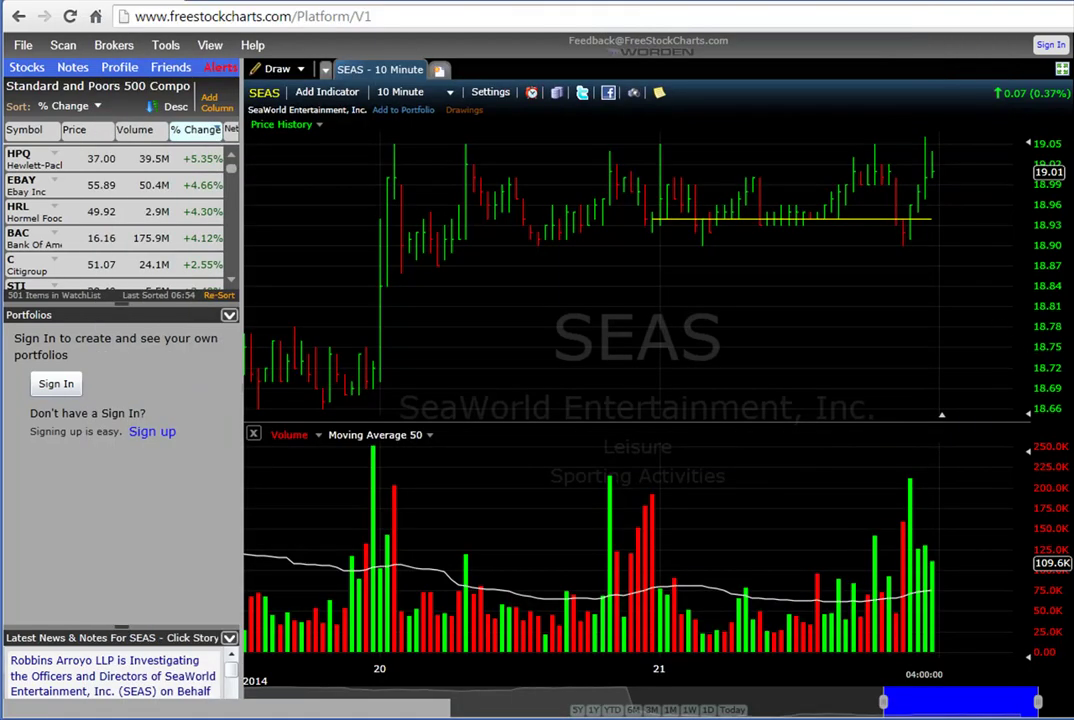
{"action": "left_click", "coordinate": [1050, 44]}
{"action": "left_click", "coordinate": [541, 335]}
{"action": "left_click", "coordinate": [520, 386]}
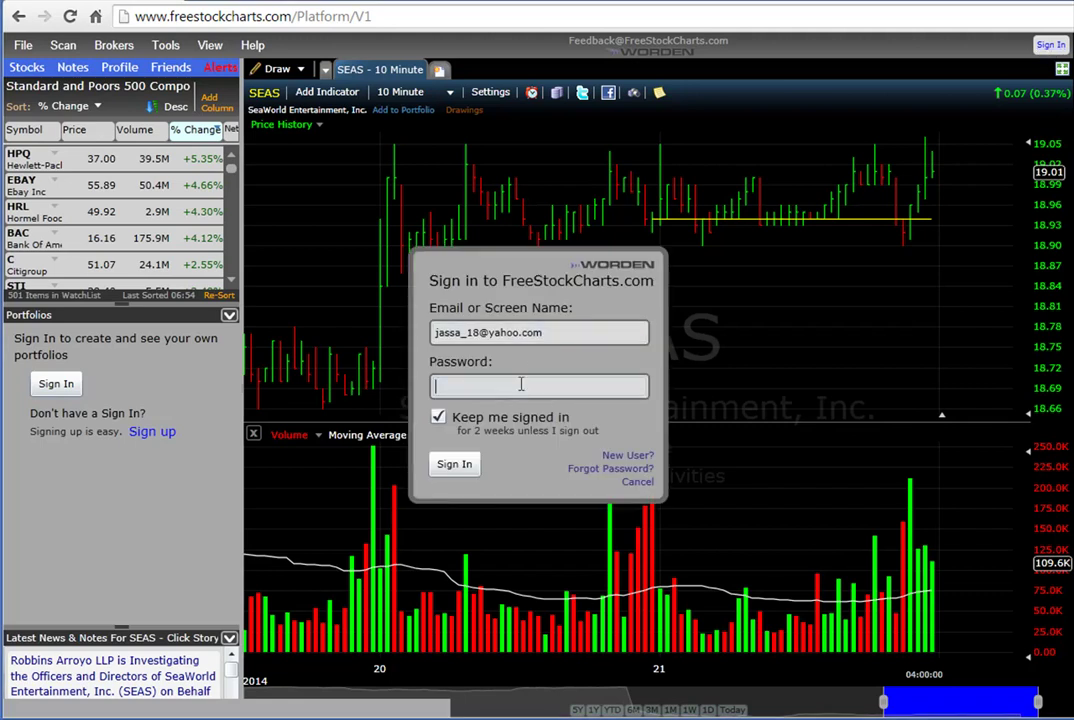
{"action": "type", "text": "password"}
{"action": "key", "text": "Return"}
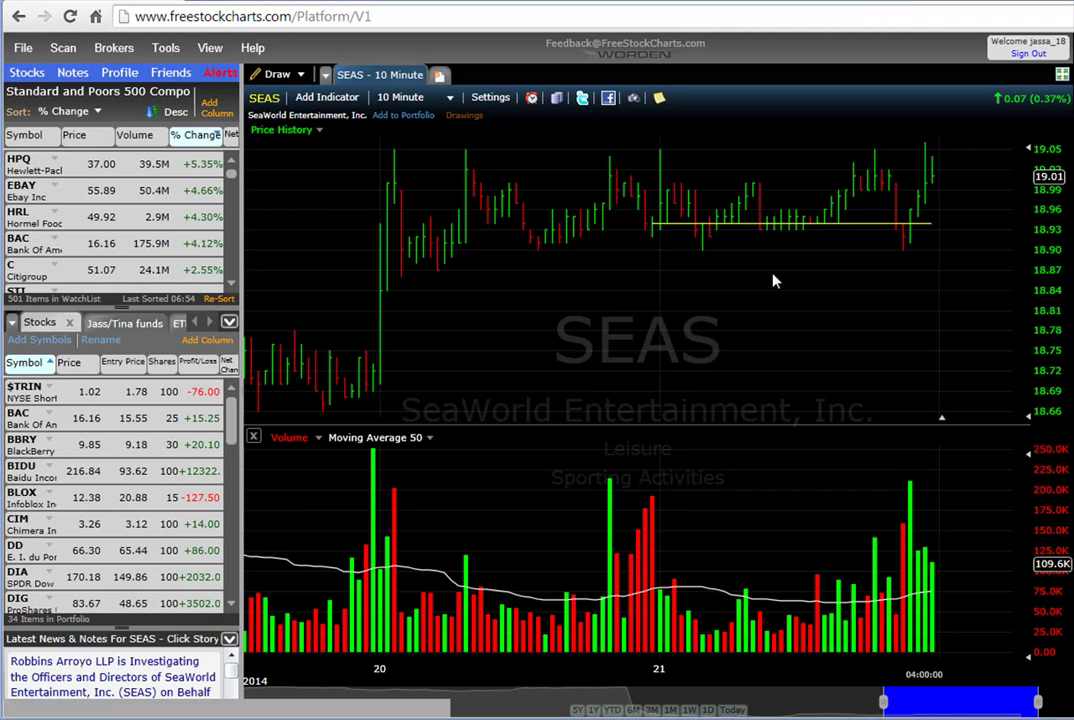
Start a new layout, discarding the changes to layout1.
{"action": "left_click", "coordinate": [25, 52]}
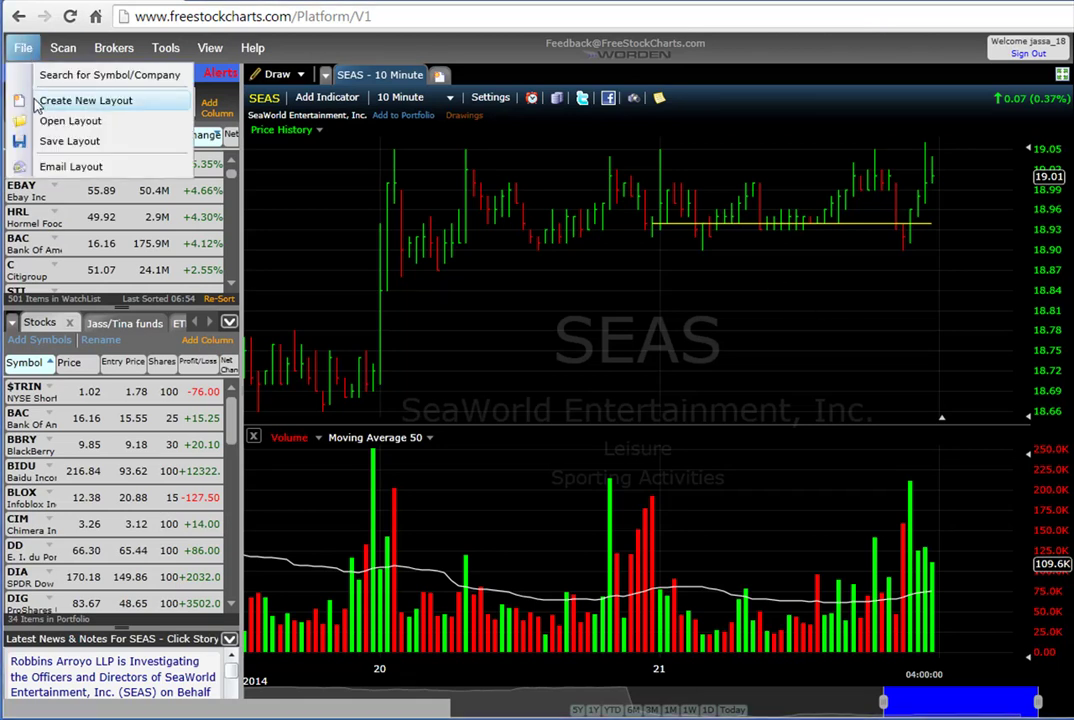
{"action": "left_click", "coordinate": [86, 95]}
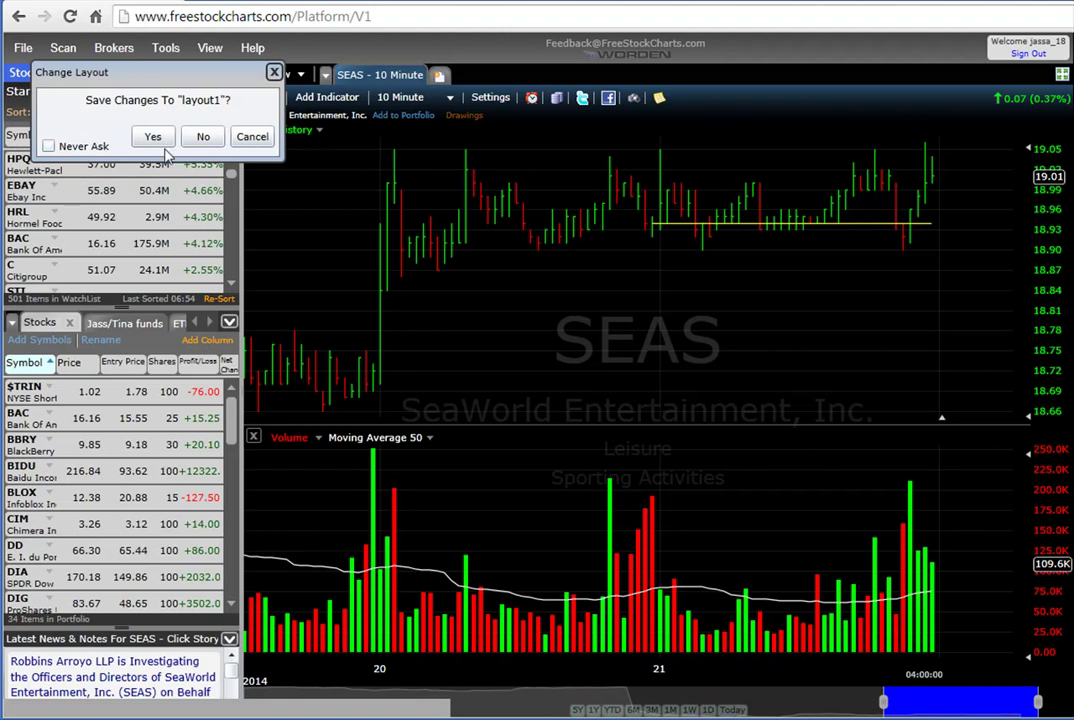
{"action": "left_click", "coordinate": [203, 137]}
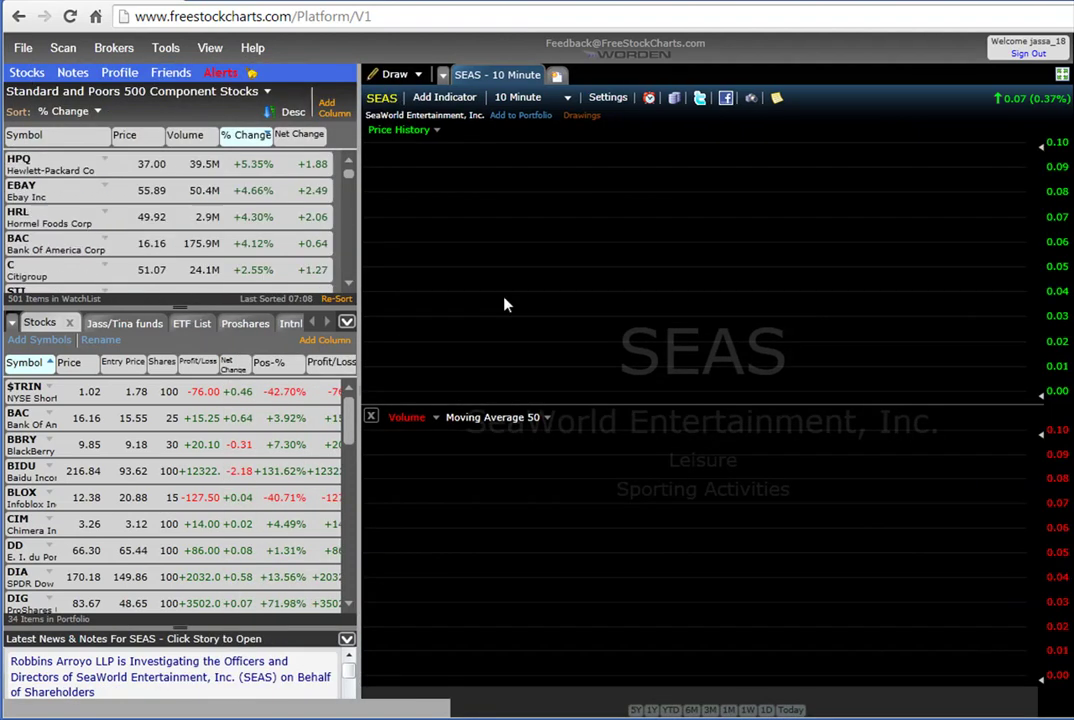
Create a new layout again, saving the current layout under the name 'test'.
{"action": "left_click", "coordinate": [22, 50]}
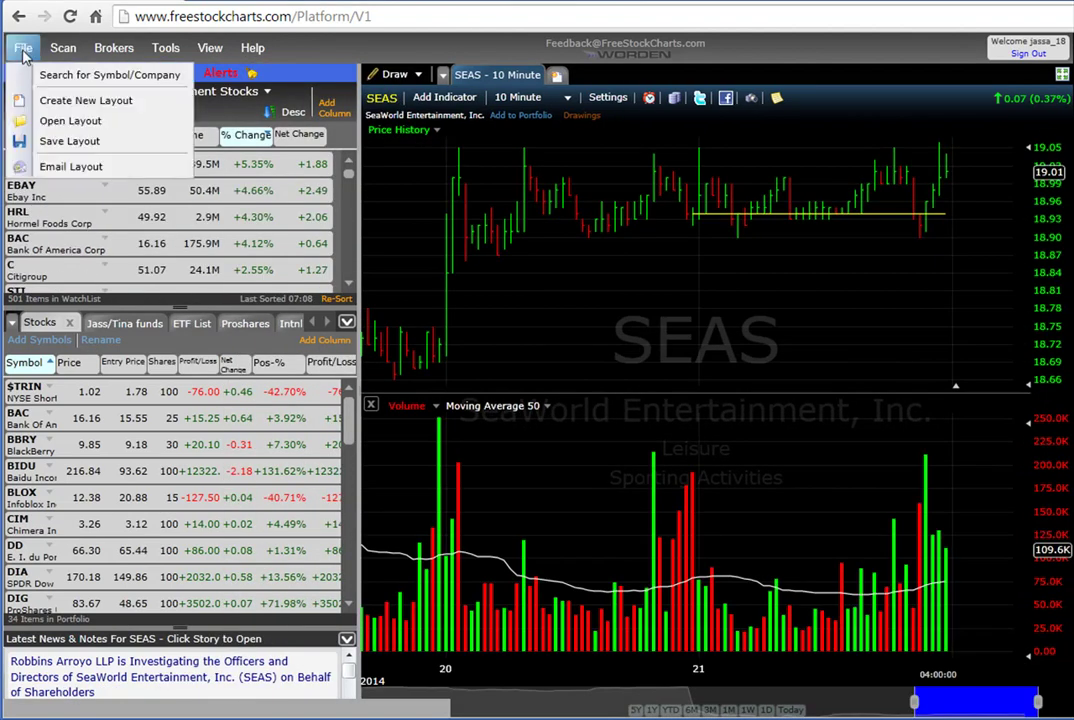
{"action": "left_click", "coordinate": [95, 100]}
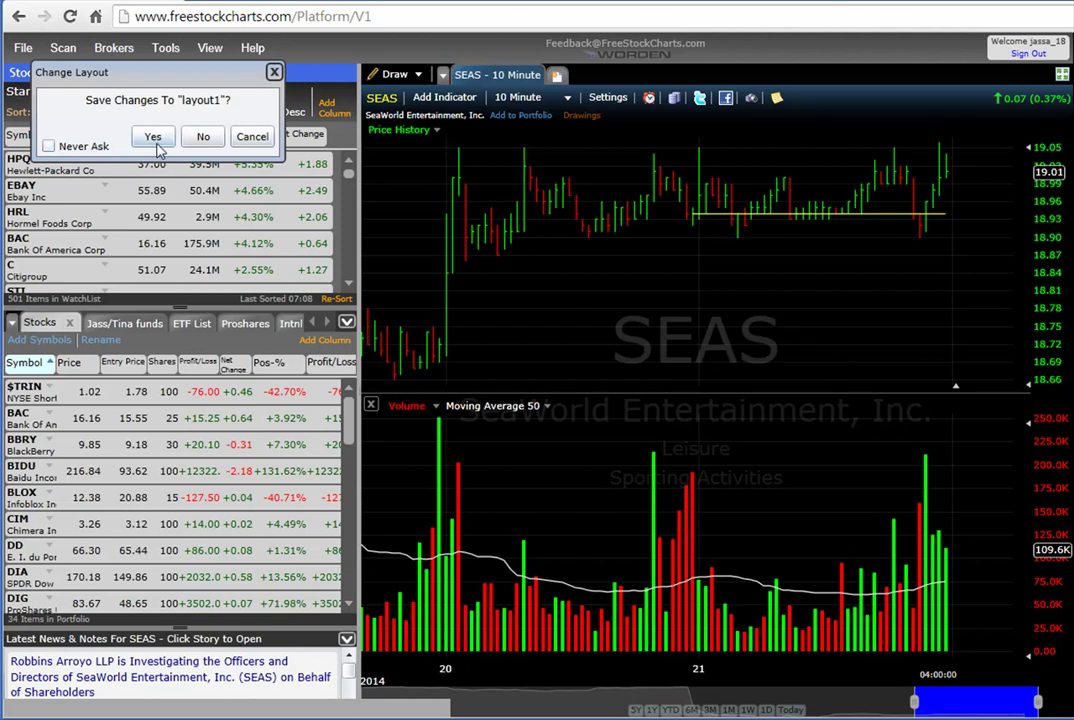
{"action": "left_click", "coordinate": [150, 137]}
{"action": "type", "text": "test"}
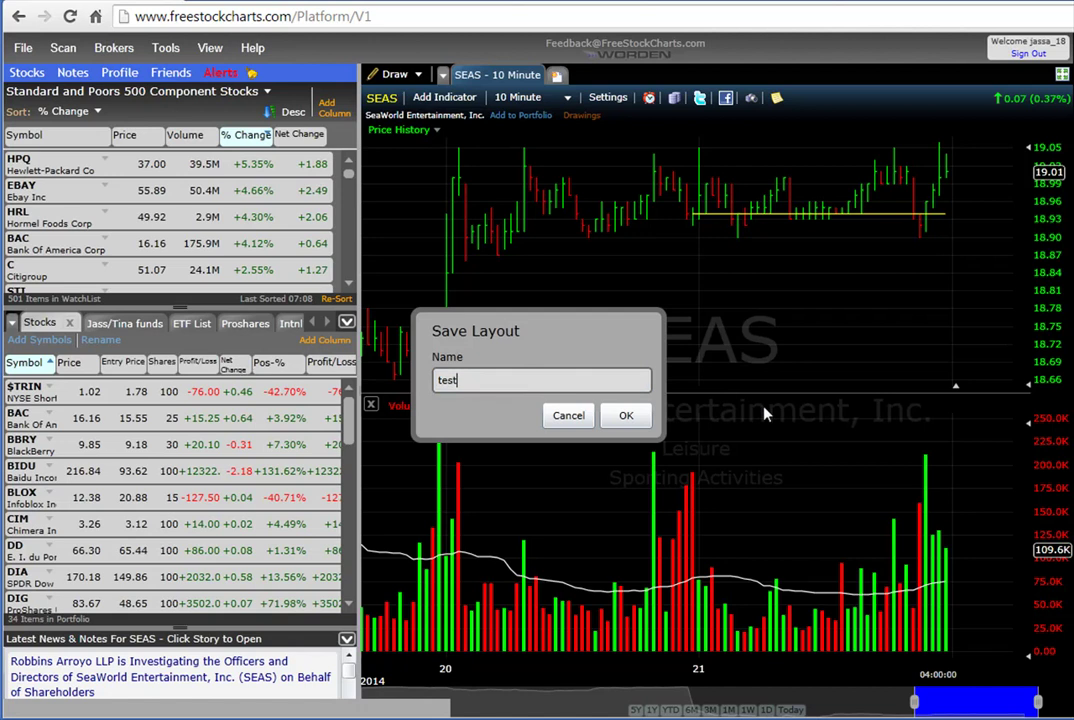
{"action": "left_click", "coordinate": [626, 415]}
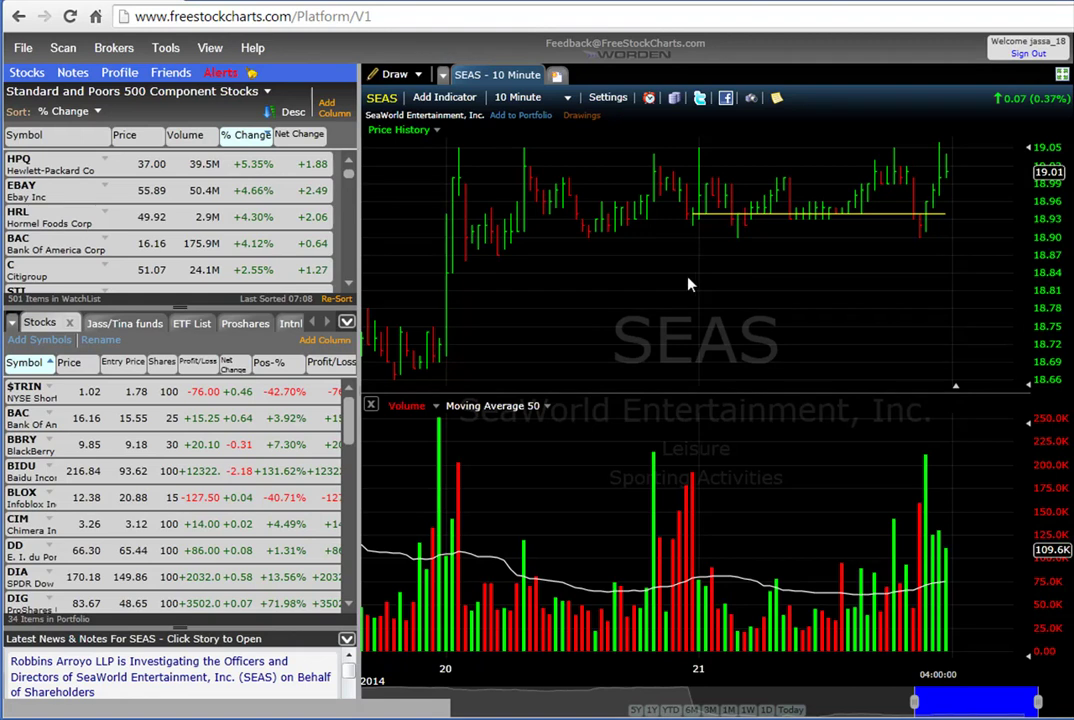
{"action": "left_click", "coordinate": [22, 47]}
{"action": "mouse_move", "coordinate": [63, 47]}
{"action": "key", "text": "alt+Tab"}
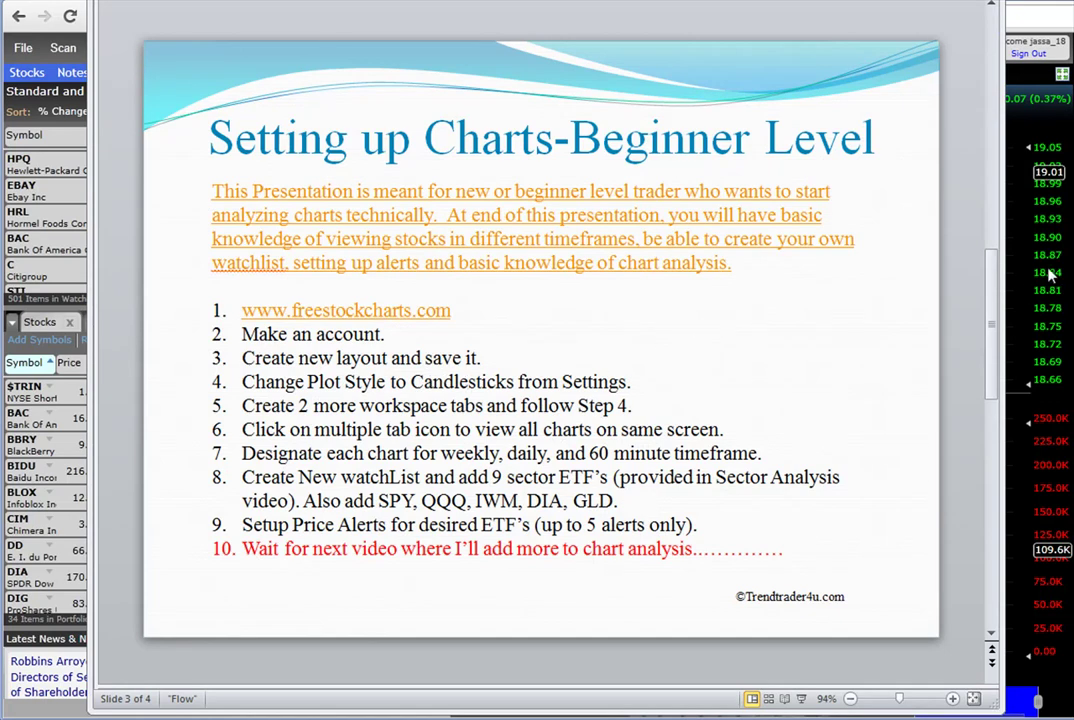
{"action": "key", "text": "alt+Tab"}
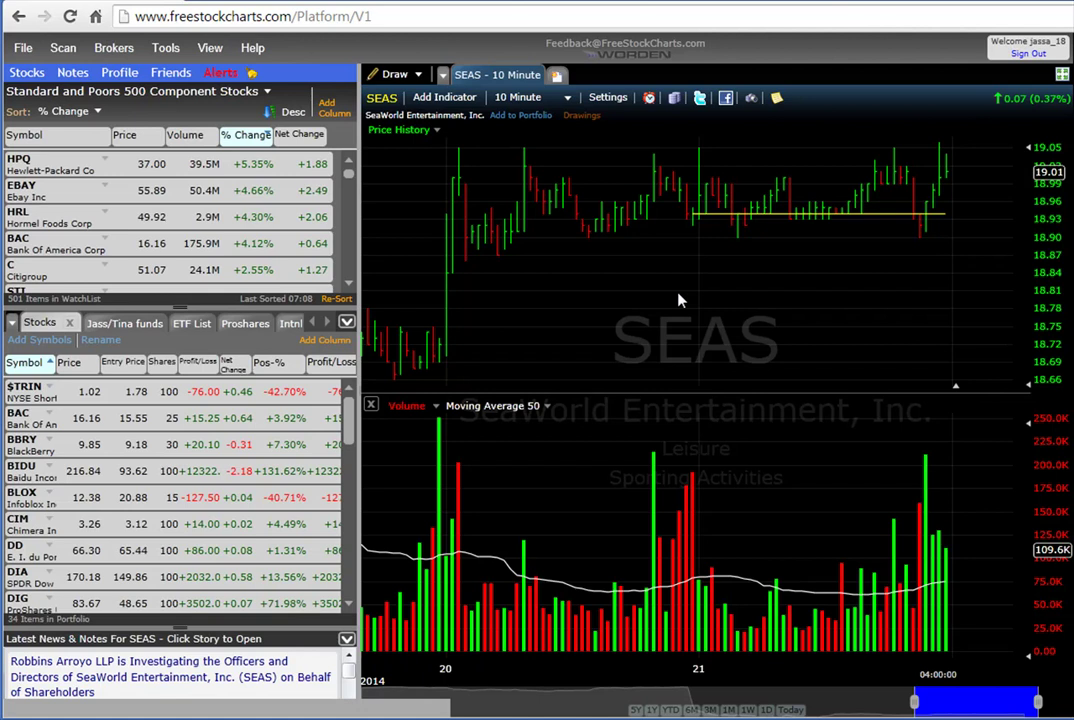
{"action": "left_click", "coordinate": [626, 99]}
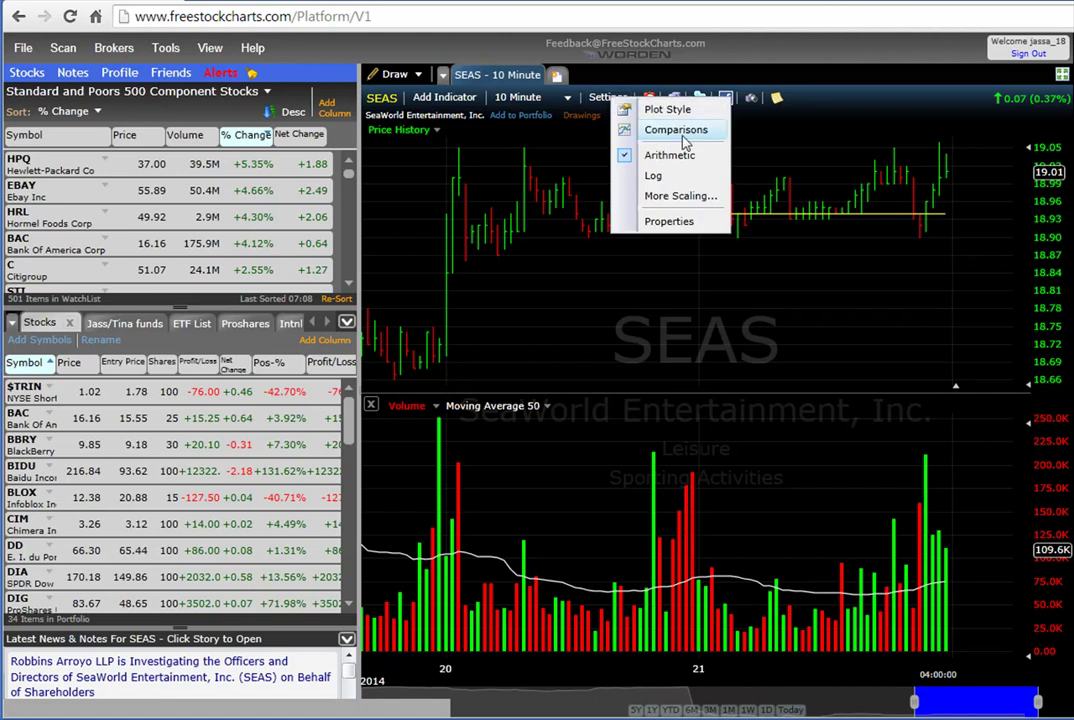
Set the SEAS price plot style to CandleStick and drag the volume divider down to enlarge the price pane.
{"action": "left_click", "coordinate": [697, 131]}
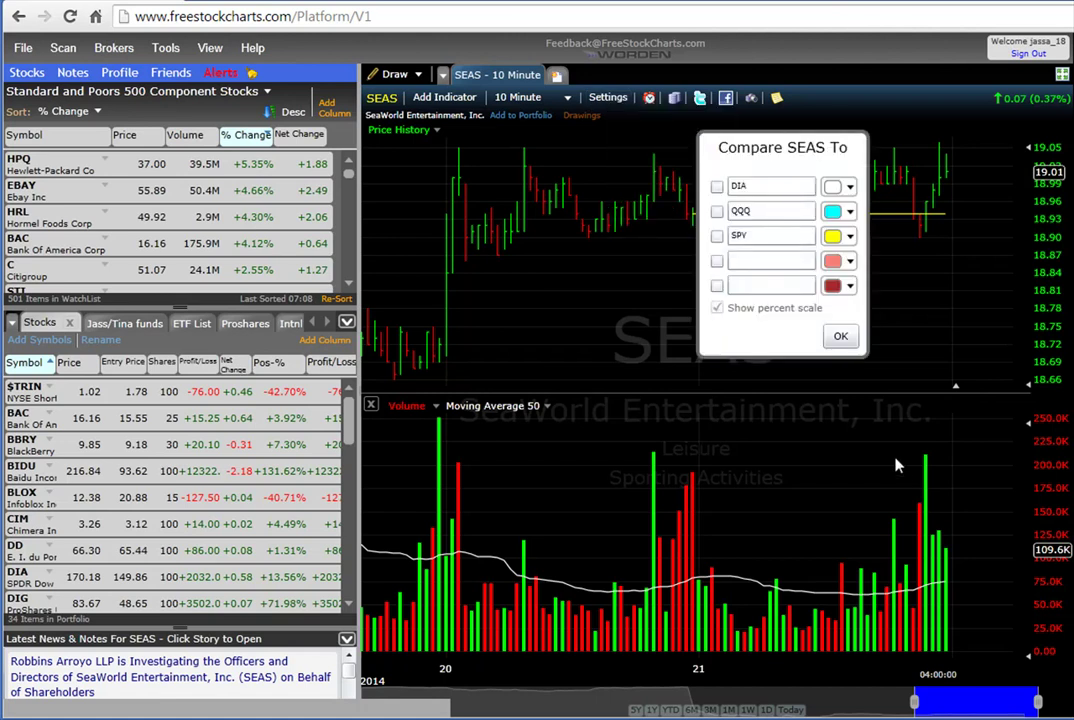
{"action": "left_click", "coordinate": [845, 347]}
{"action": "left_click", "coordinate": [607, 97]}
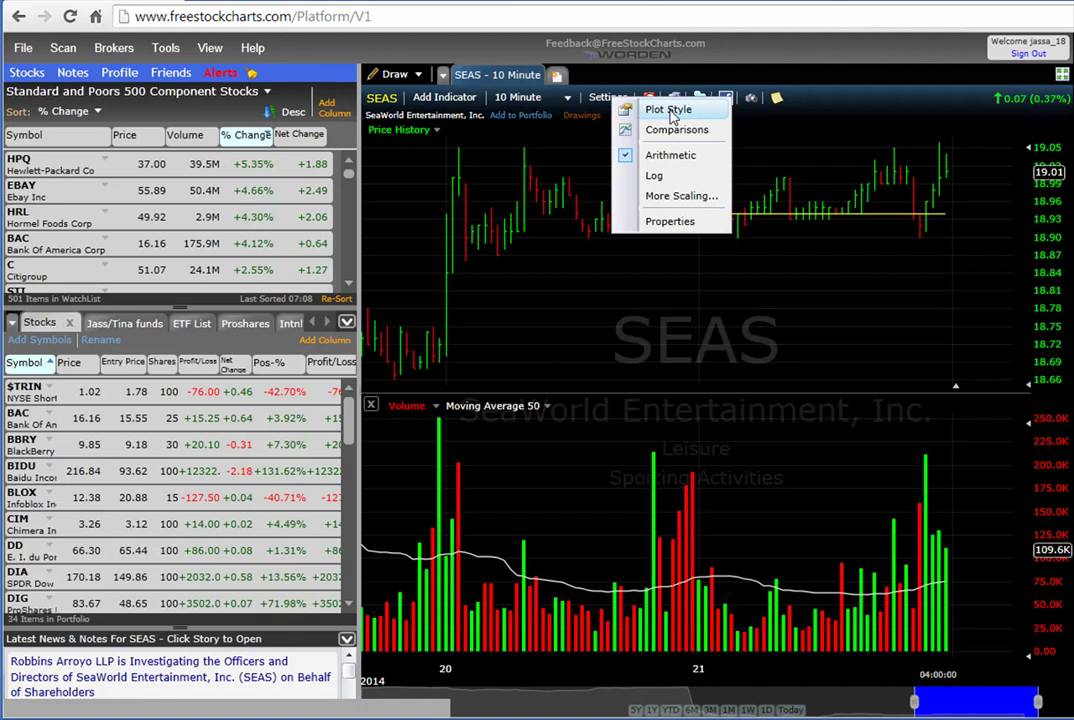
{"action": "left_click", "coordinate": [648, 173]}
{"action": "left_click", "coordinate": [785, 152]}
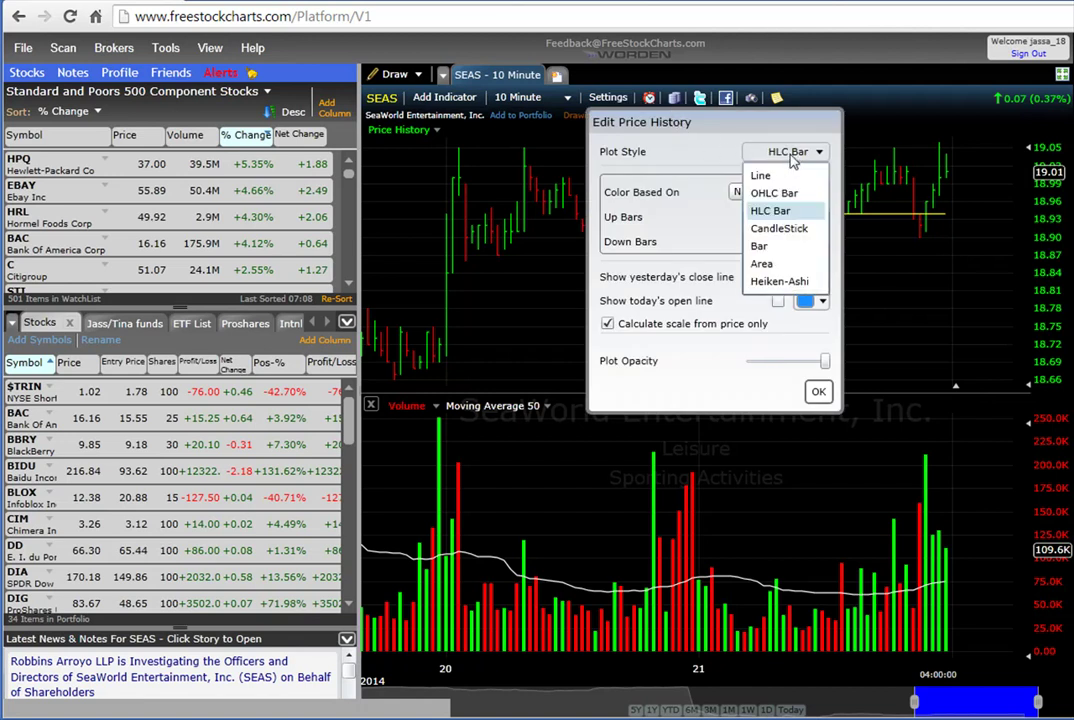
{"action": "left_click", "coordinate": [778, 229]}
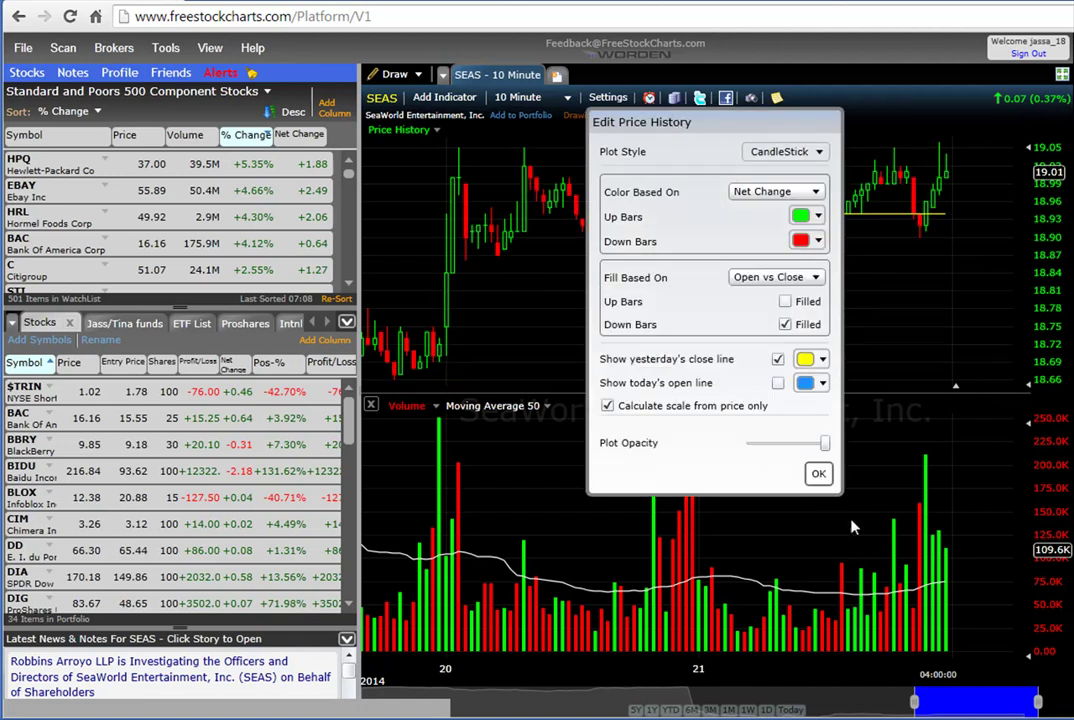
{"action": "left_click", "coordinate": [818, 475]}
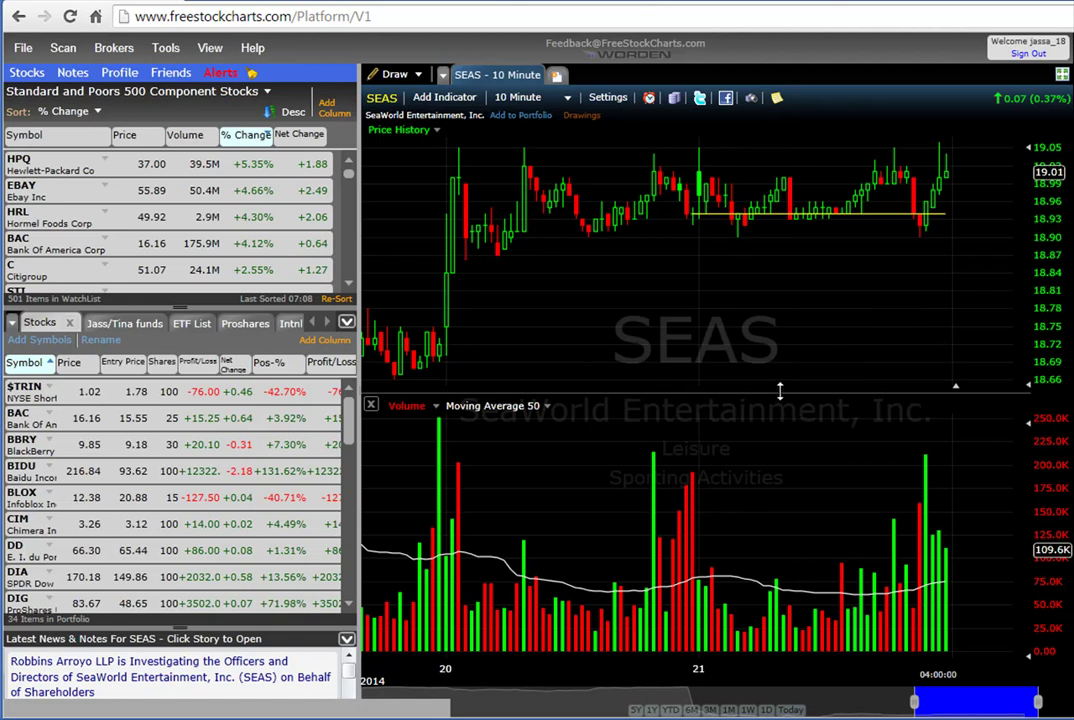
{"action": "left_click_drag", "start_coordinate": [780, 390], "coordinate": [780, 590]}
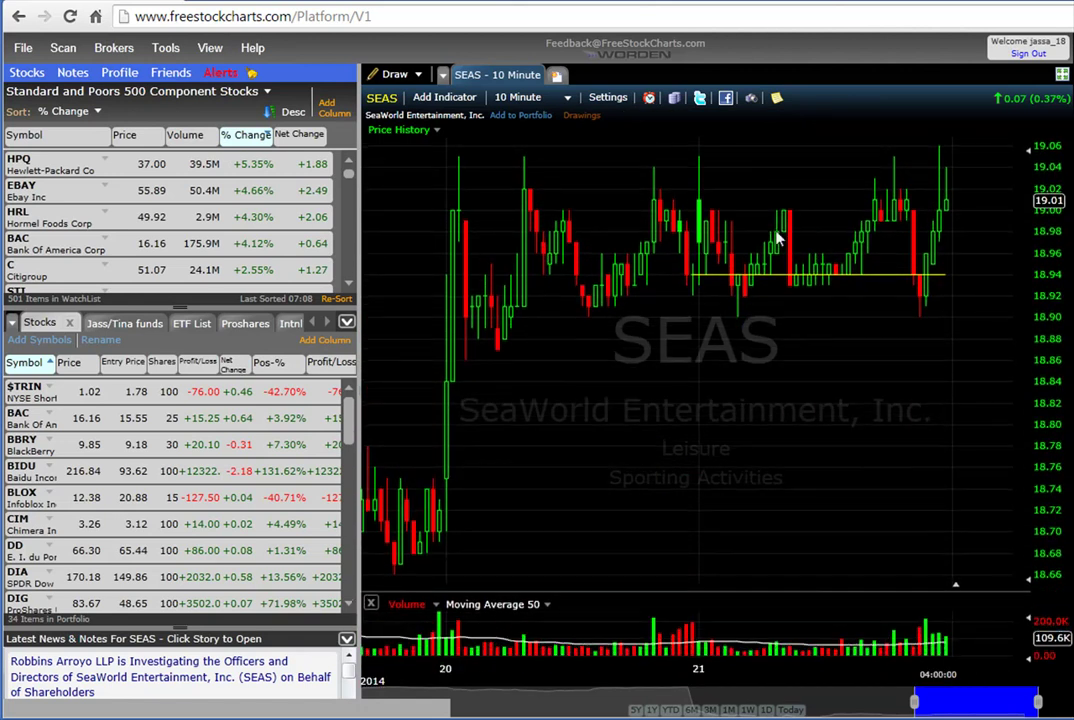
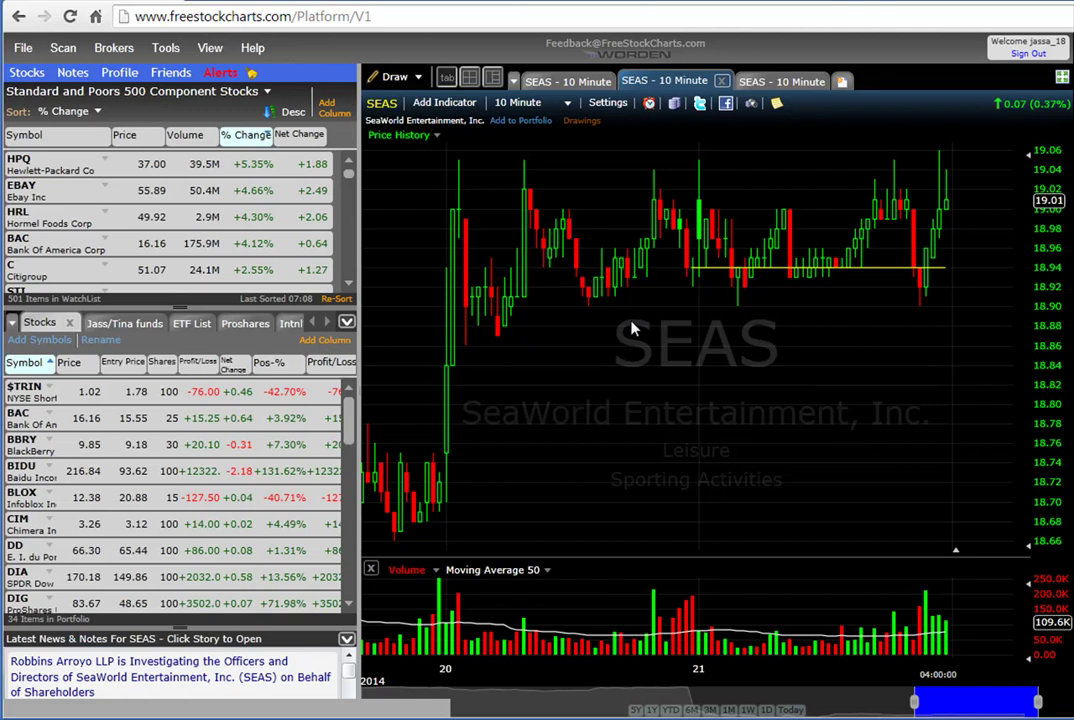
Enlarge the third SEAS chart's price pane by dragging the volume divider down.
{"action": "left_click", "coordinate": [765, 80]}
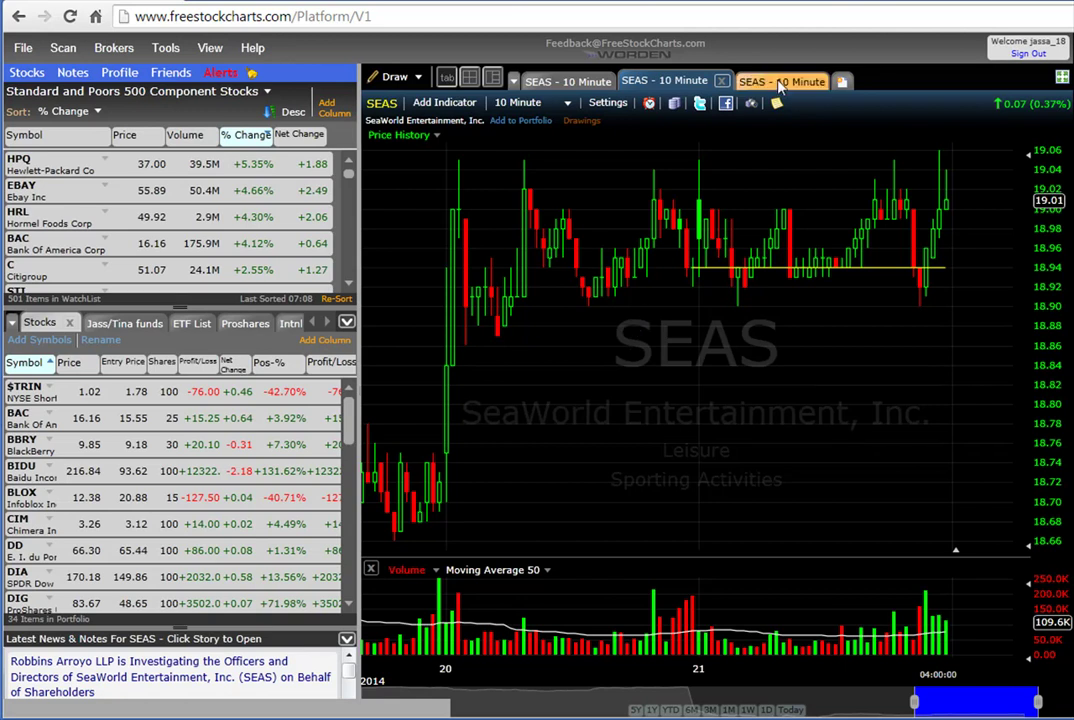
{"action": "left_click_drag", "start_coordinate": [858, 392], "coordinate": [792, 572]}
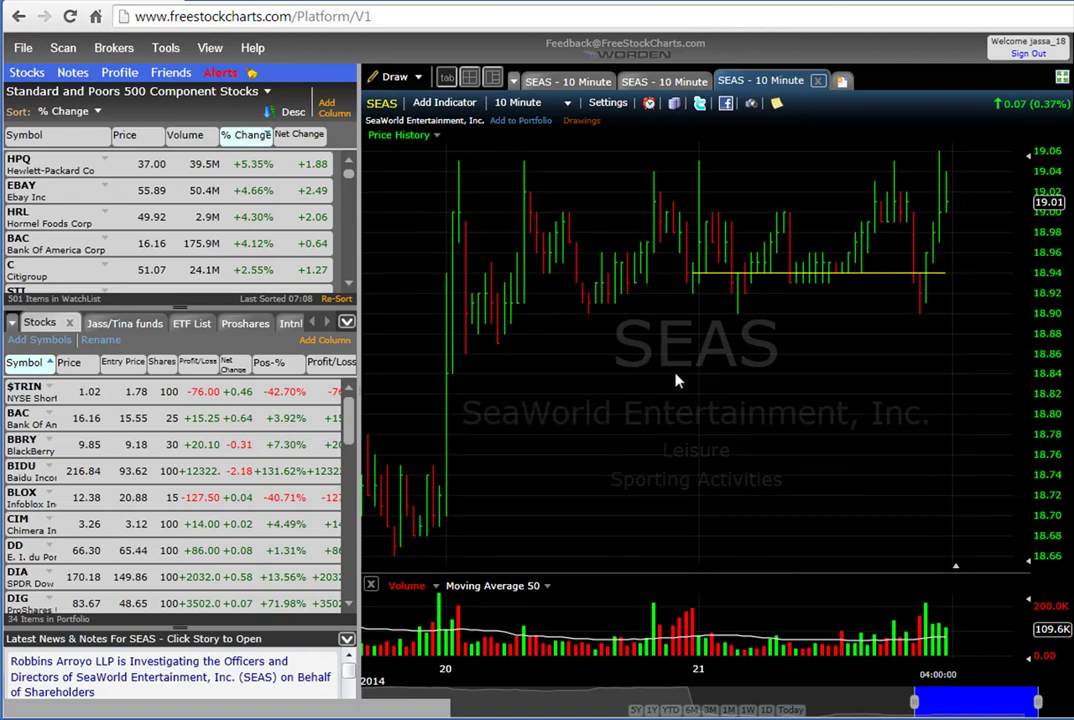
{"action": "left_click", "coordinate": [664, 80]}
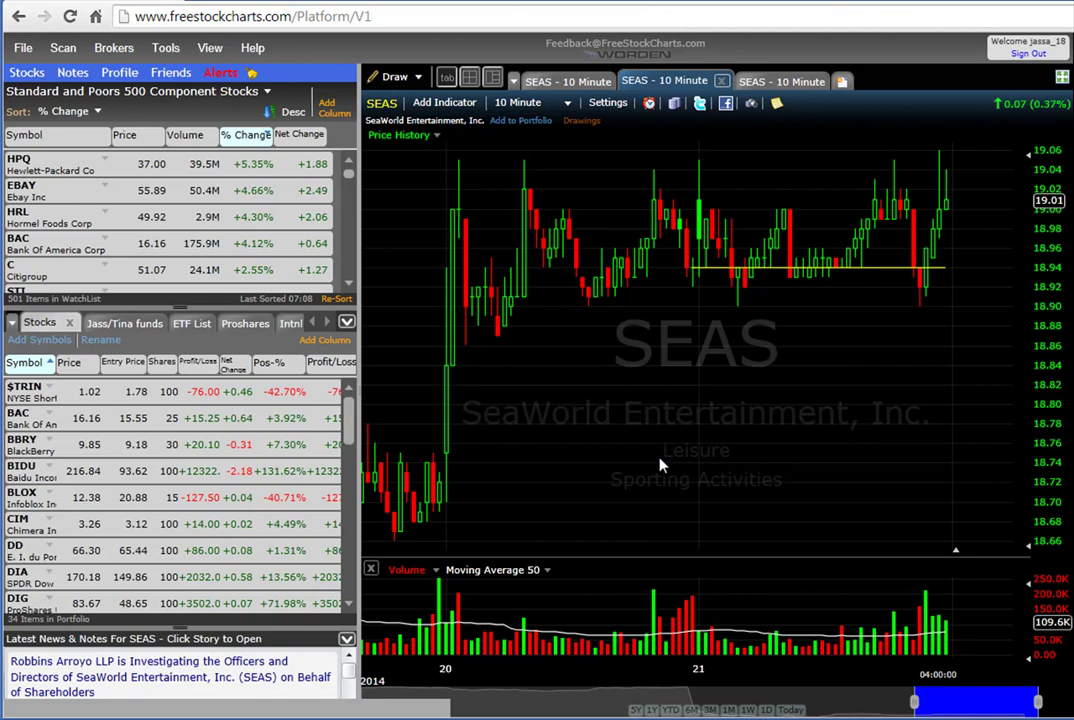
{"action": "left_click", "coordinate": [798, 82]}
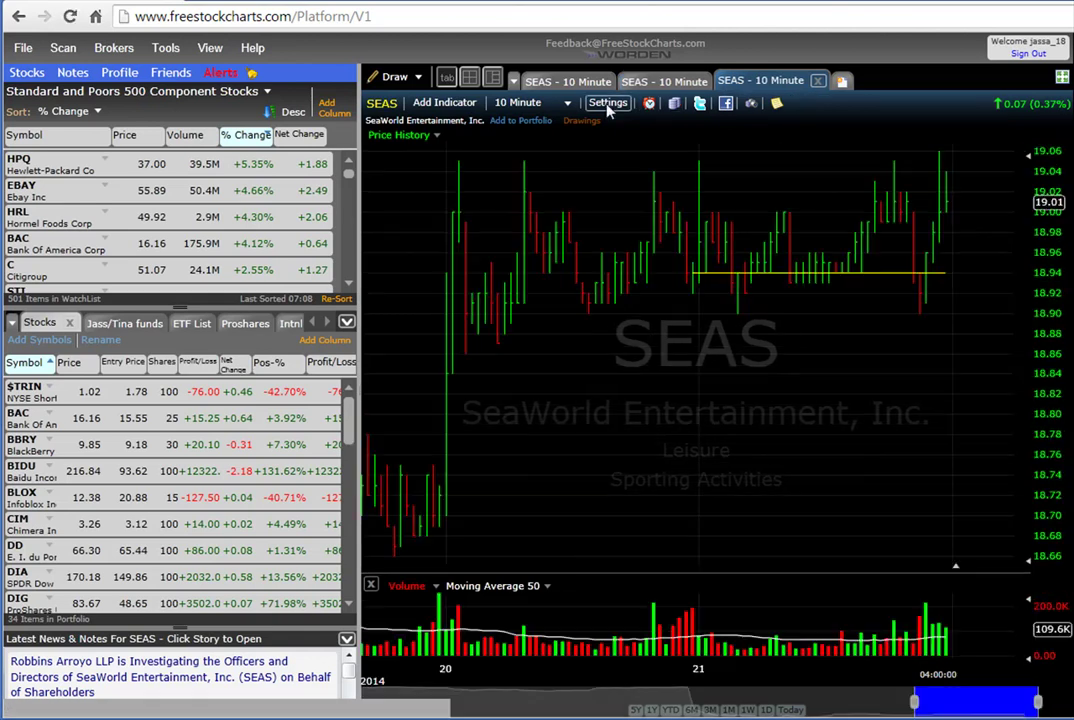
Change the third SEAS chart's price plot style to CandleStick.
{"action": "left_click", "coordinate": [607, 103]}
{"action": "left_click", "coordinate": [648, 134]}
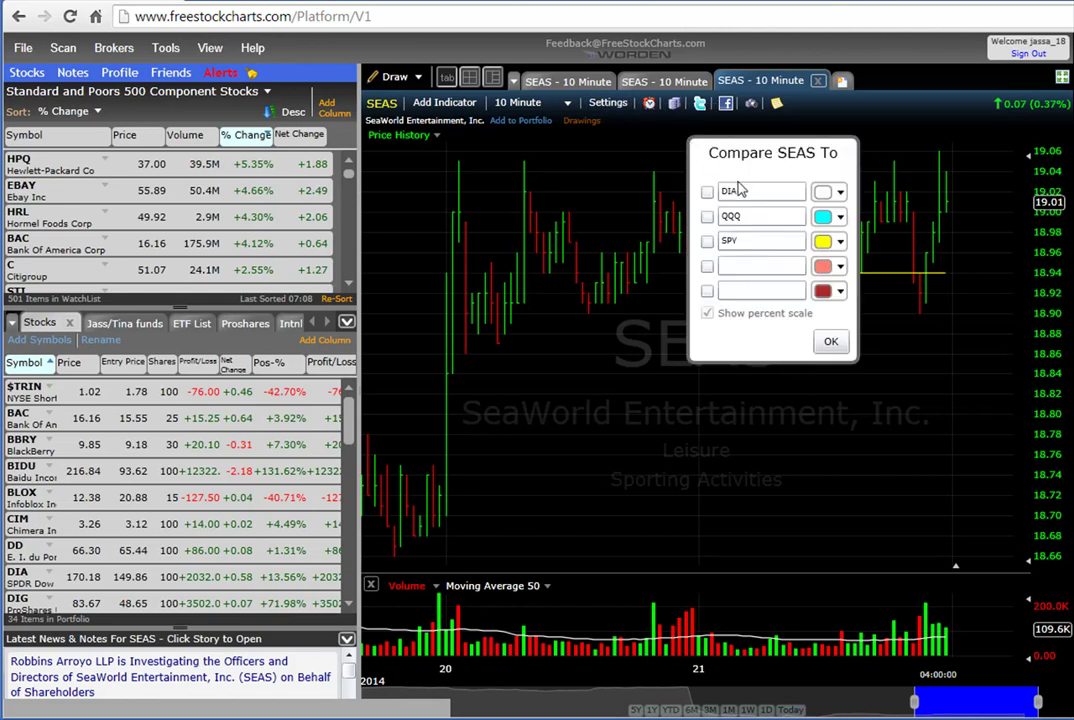
{"action": "left_click", "coordinate": [686, 297]}
{"action": "left_click", "coordinate": [607, 103]}
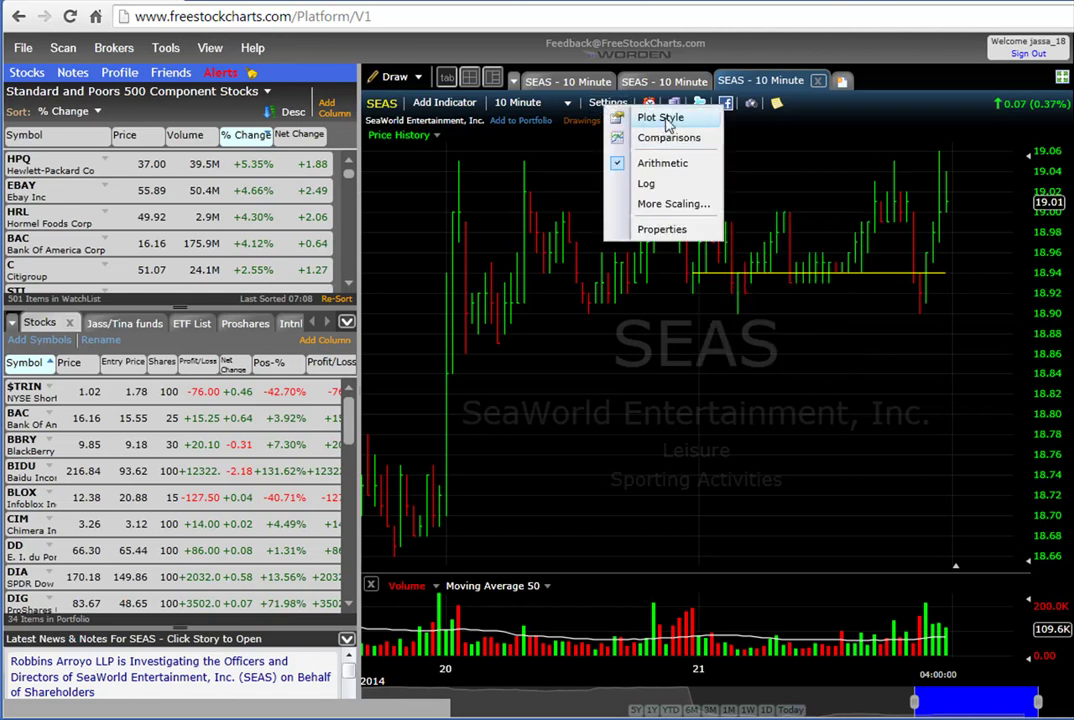
{"action": "left_click", "coordinate": [668, 119]}
{"action": "left_click", "coordinate": [815, 157]}
{"action": "left_click", "coordinate": [790, 232]}
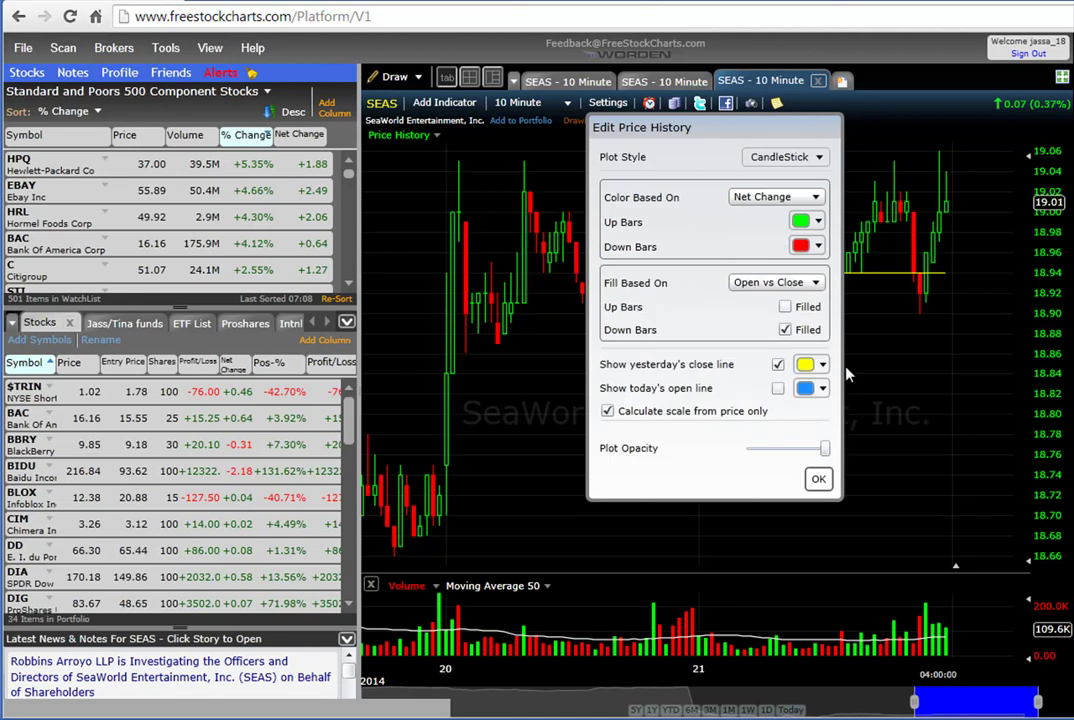
{"action": "left_click", "coordinate": [818, 479]}
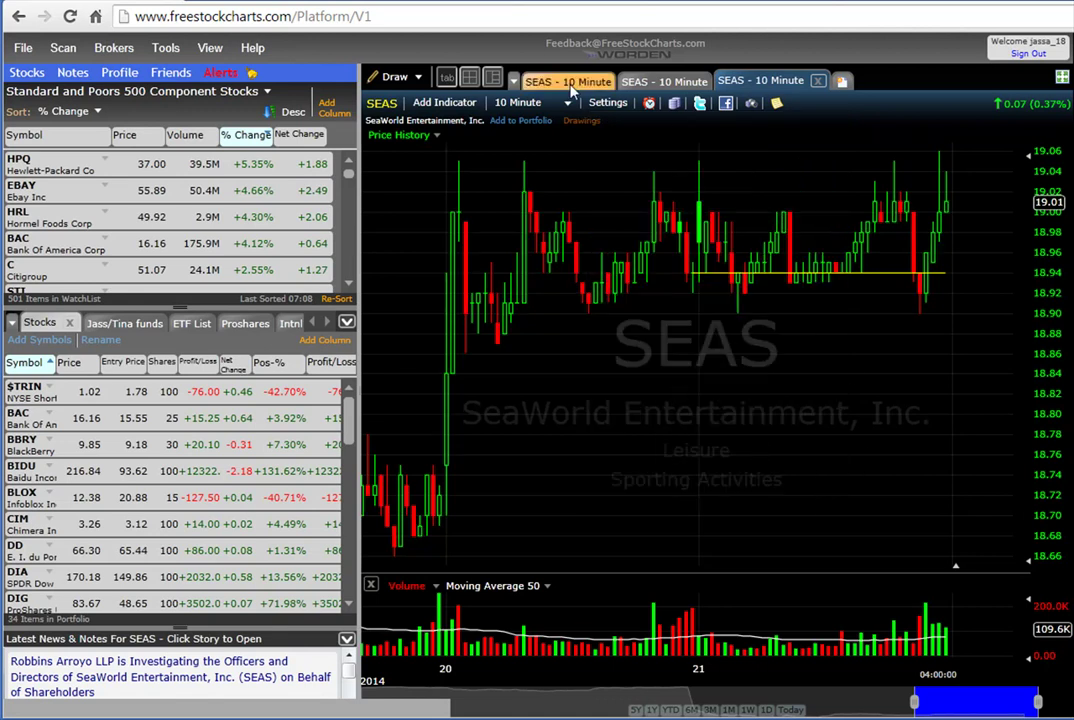
{"action": "left_click", "coordinate": [570, 82]}
{"action": "left_click", "coordinate": [760, 80]}
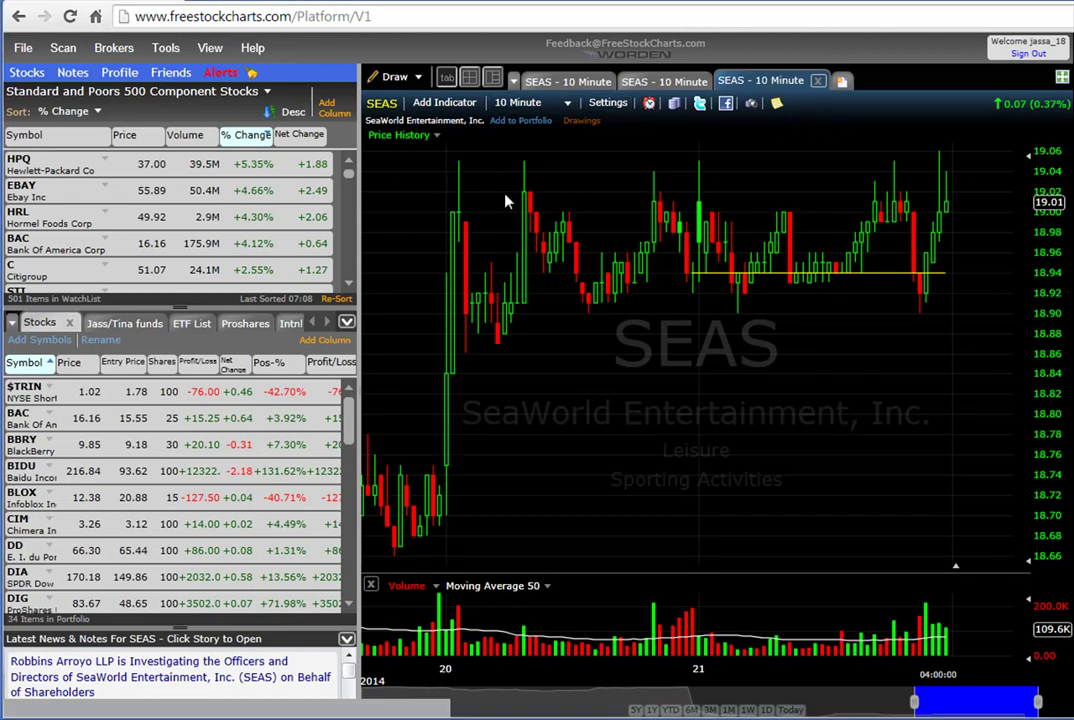
Tile the SEAS charts as one large chart on the left and two stacked charts on the right, with the right pair widened.
{"action": "left_click", "coordinate": [494, 78]}
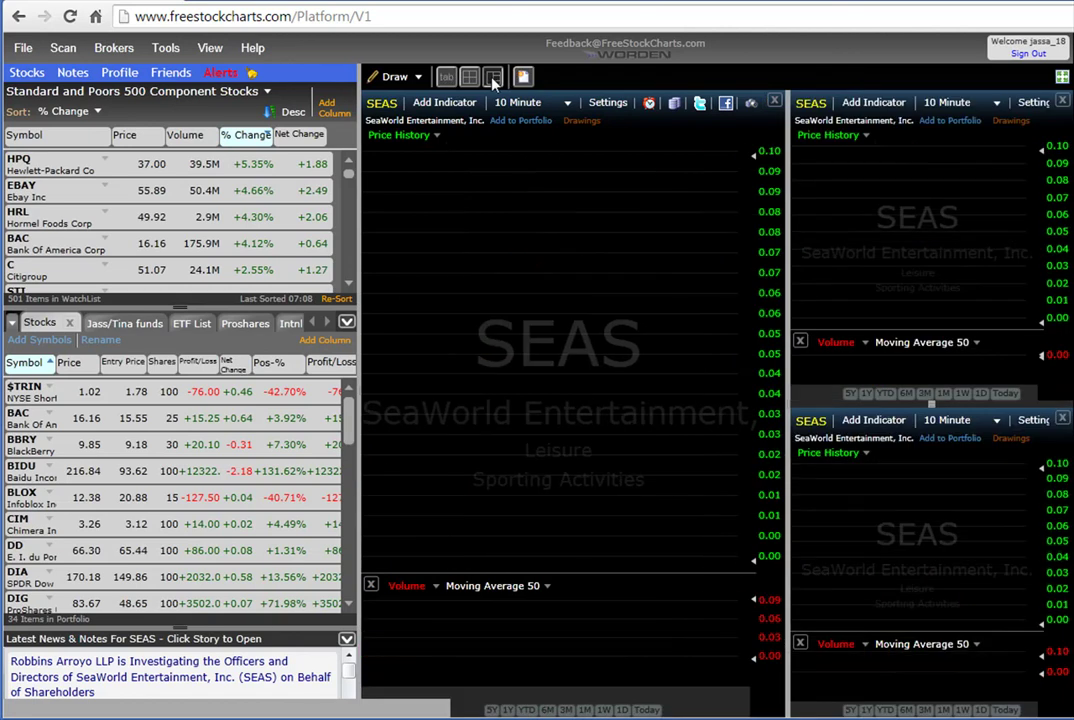
{"action": "left_click", "coordinate": [494, 78]}
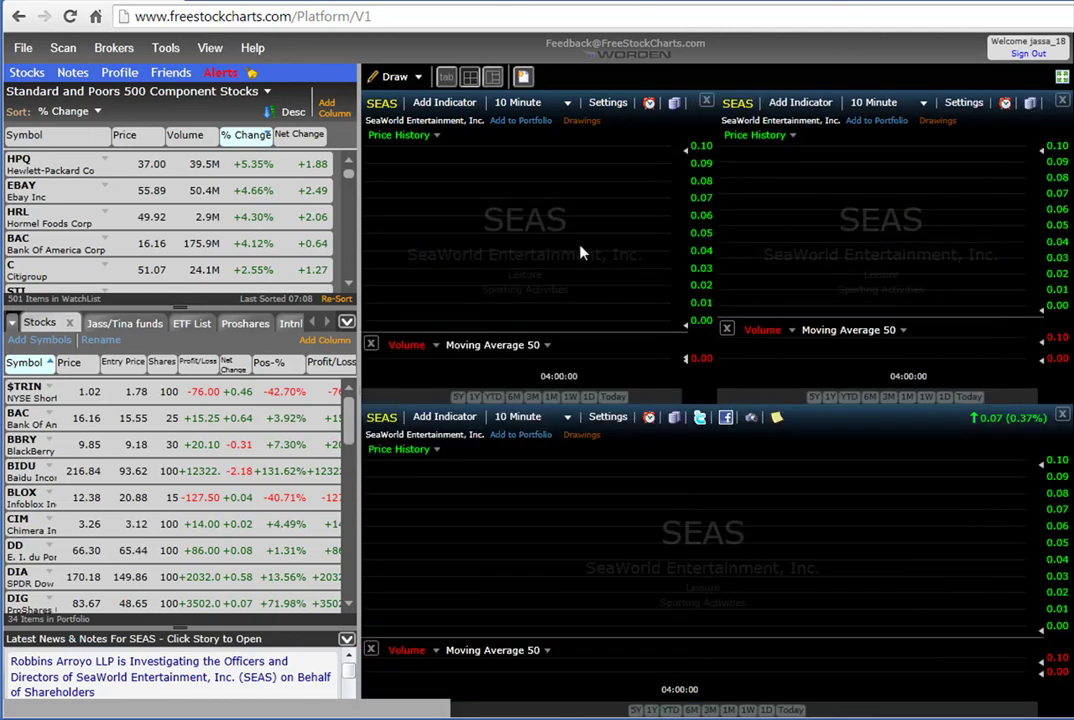
{"action": "left_click", "coordinate": [492, 77]}
{"action": "left_click_drag", "start_coordinate": [788, 265], "coordinate": [725, 294]}
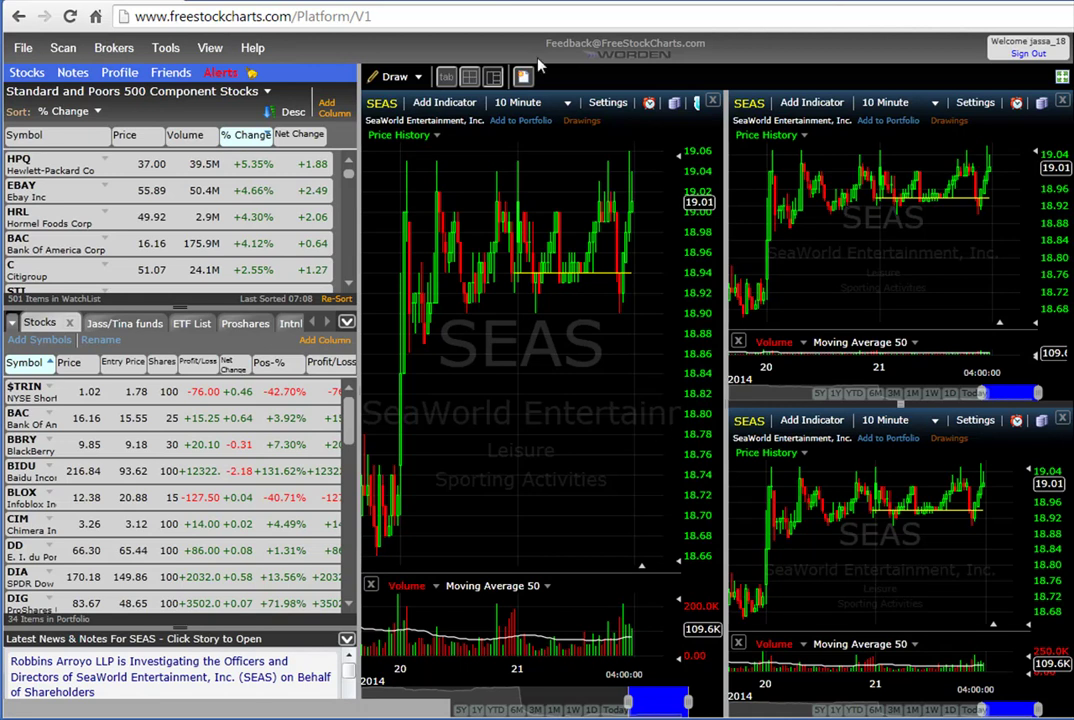
{"action": "key", "text": "alt+Tab"}
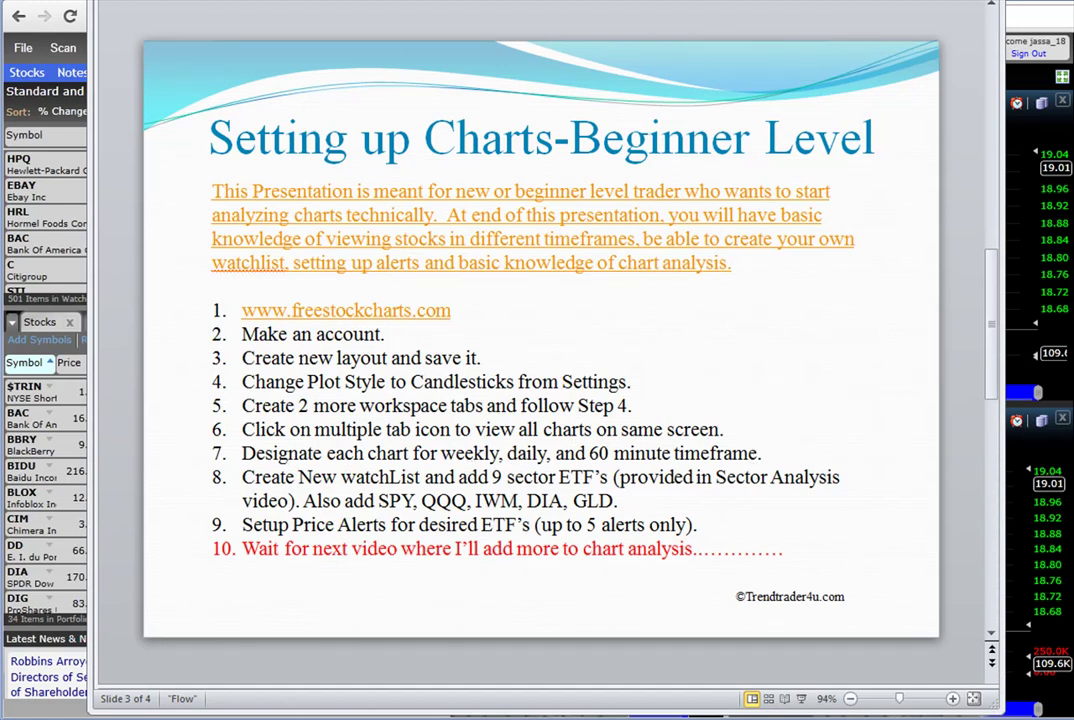
{"action": "key", "text": "alt+Tab"}
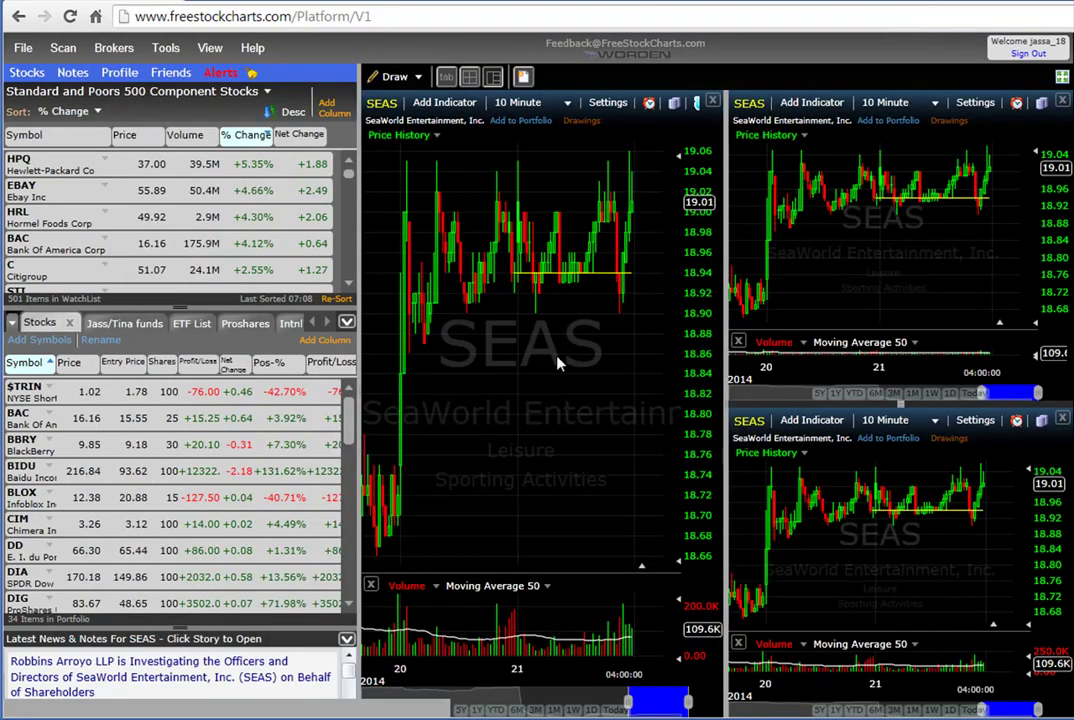
Set the lower-right chart to Weekly and switch the charts to AAPL.
{"action": "left_click", "coordinate": [890, 420]}
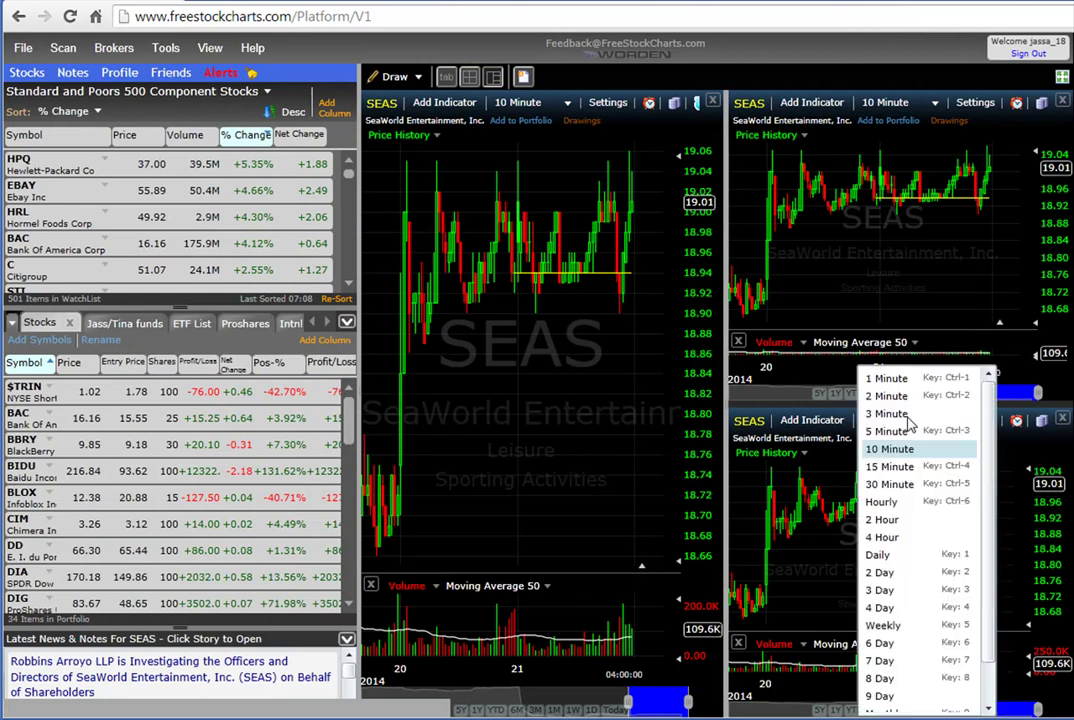
{"action": "left_click", "coordinate": [884, 625]}
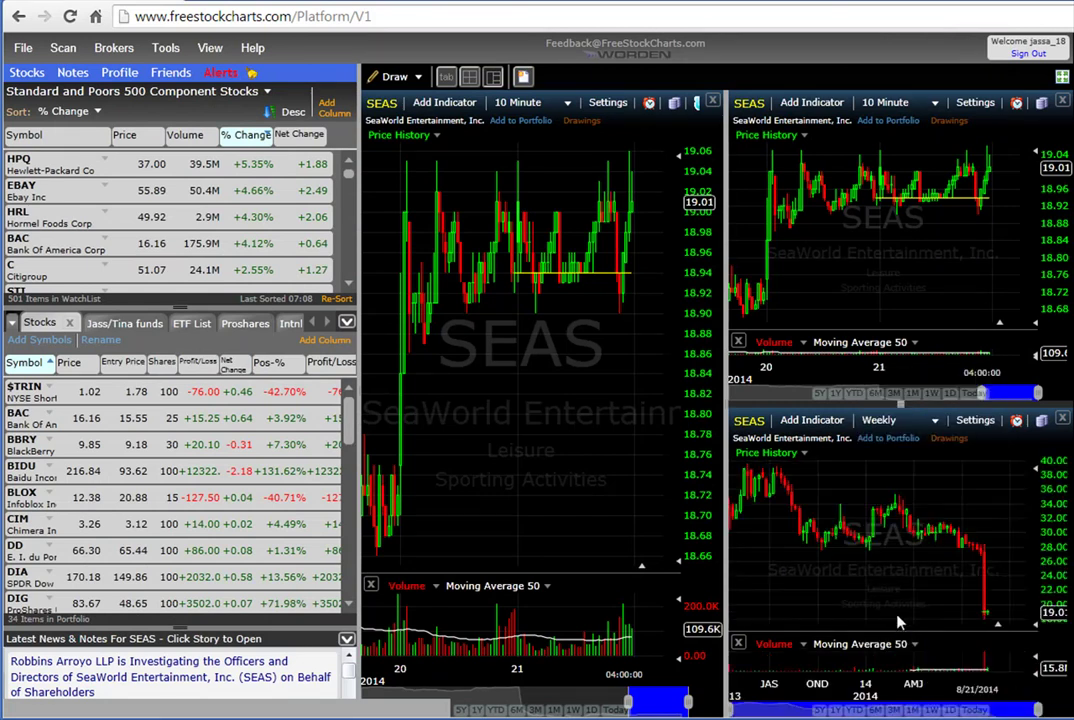
{"action": "scroll", "coordinate": [822, 560], "scroll_direction": "up", "scroll_amount": 2}
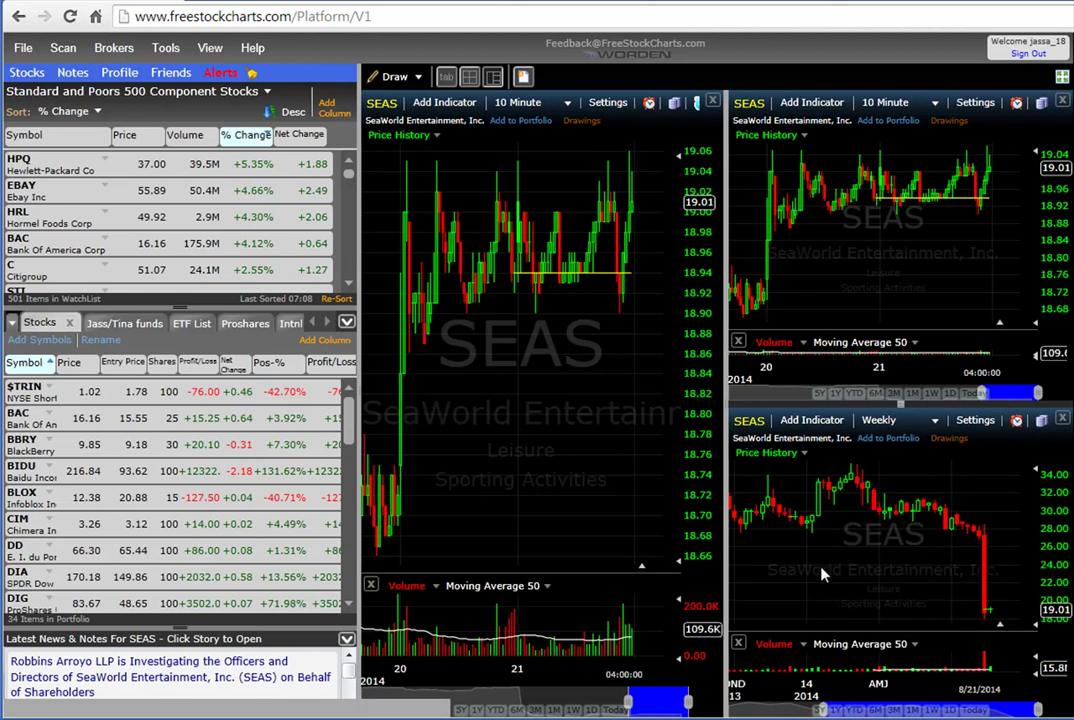
{"action": "type", "text": "aapl"}
{"action": "key", "text": "Return"}
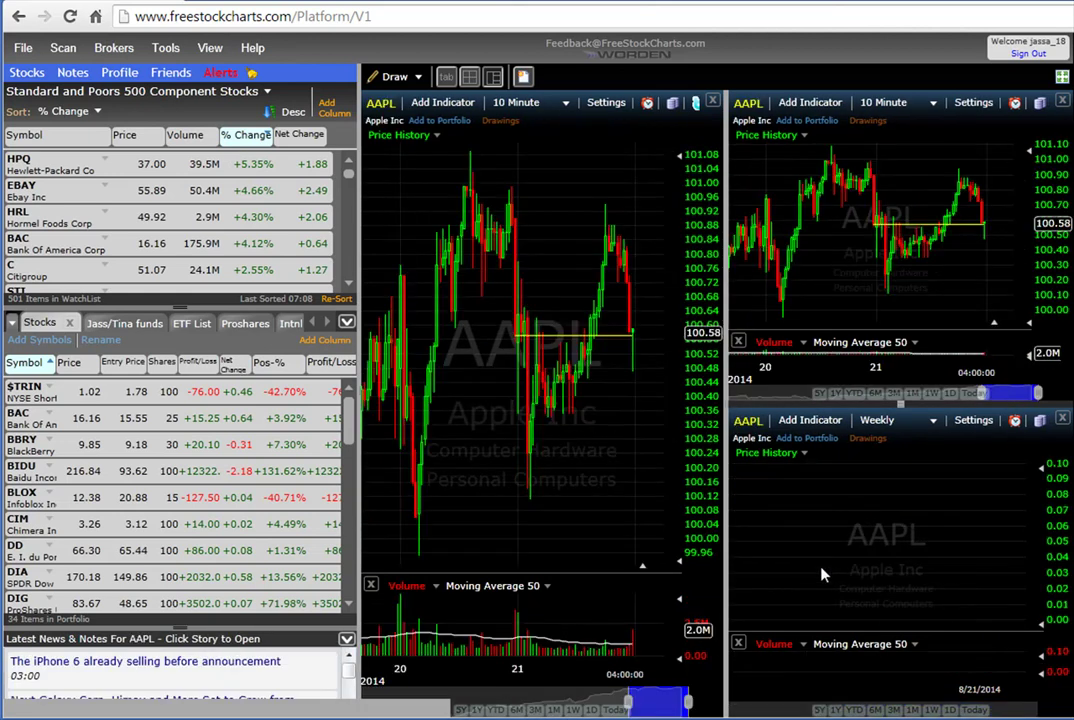
{"action": "scroll", "coordinate": [922, 540], "scroll_direction": "down", "scroll_amount": 1}
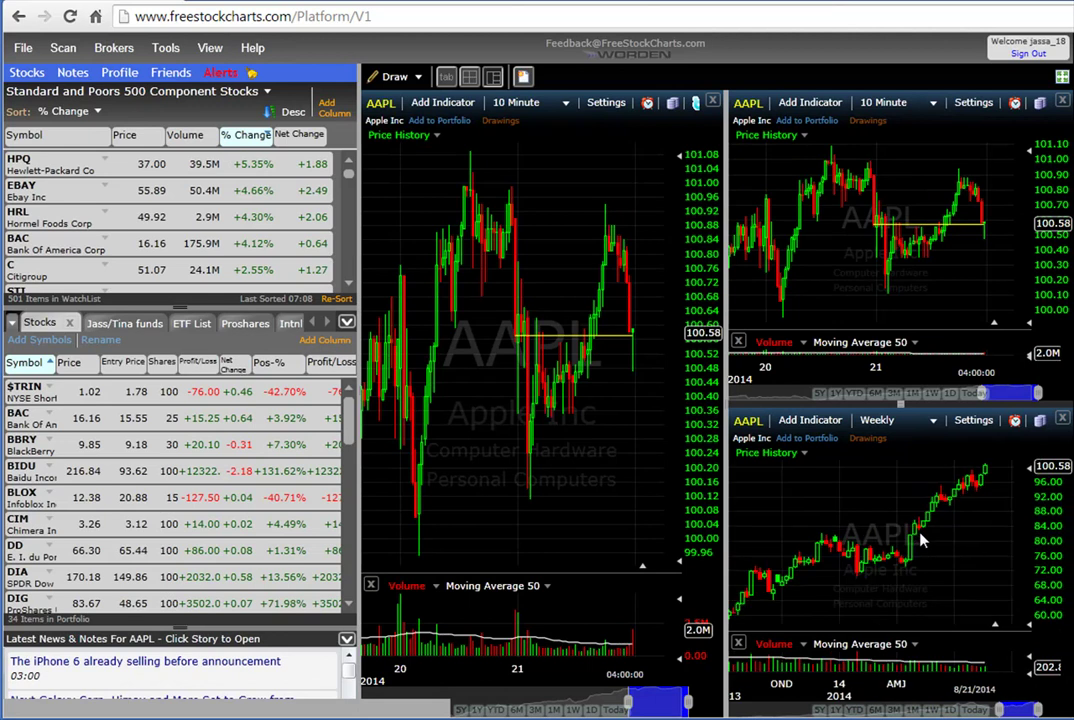
Set the upper-right chart to Daily and the large chart to Hourly, then narrow the watchlist panel.
{"action": "left_click", "coordinate": [900, 102]}
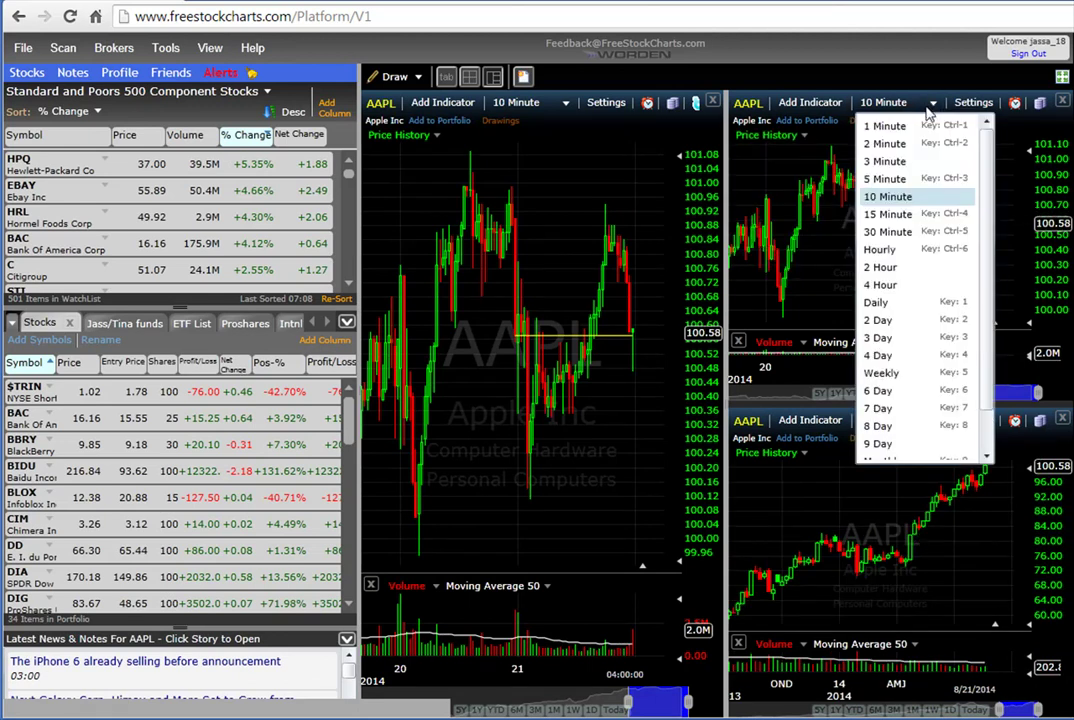
{"action": "left_click", "coordinate": [874, 302]}
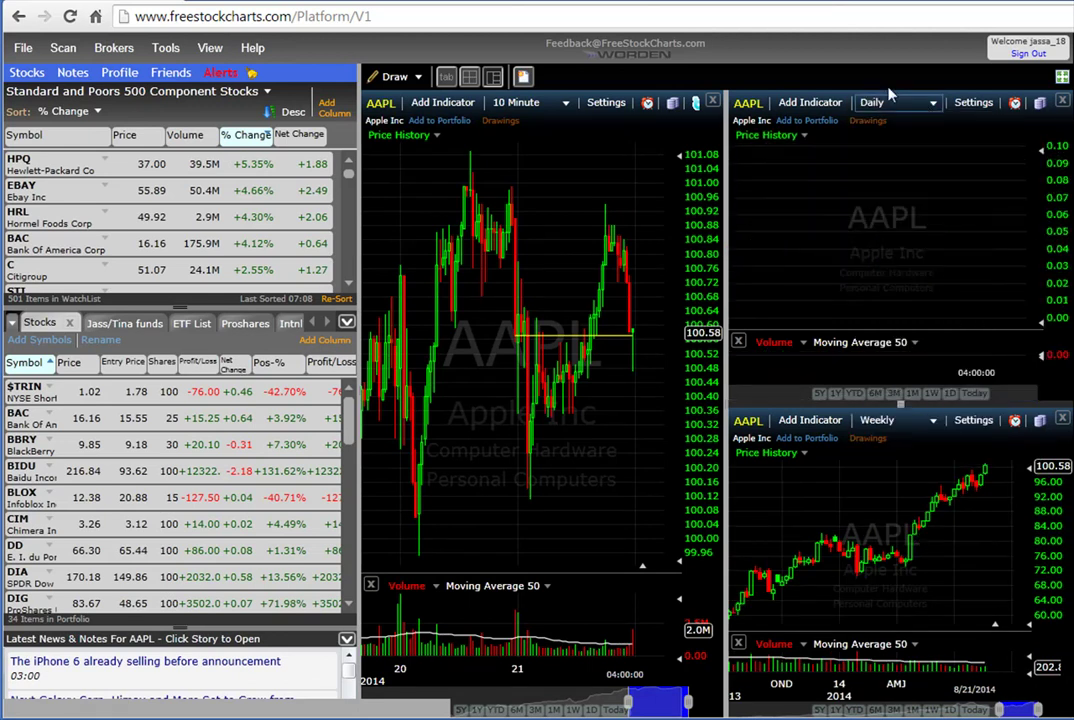
{"action": "left_click", "coordinate": [535, 104]}
{"action": "left_click", "coordinate": [513, 249]}
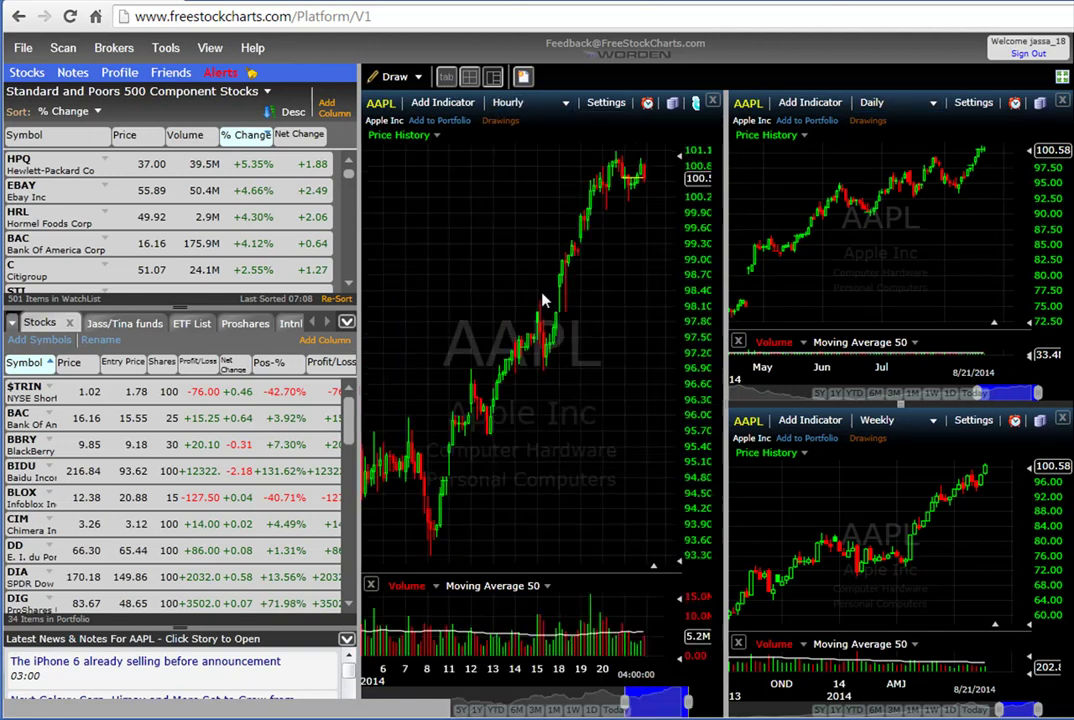
{"action": "left_click_drag", "start_coordinate": [540, 680], "coordinate": [633, 693]}
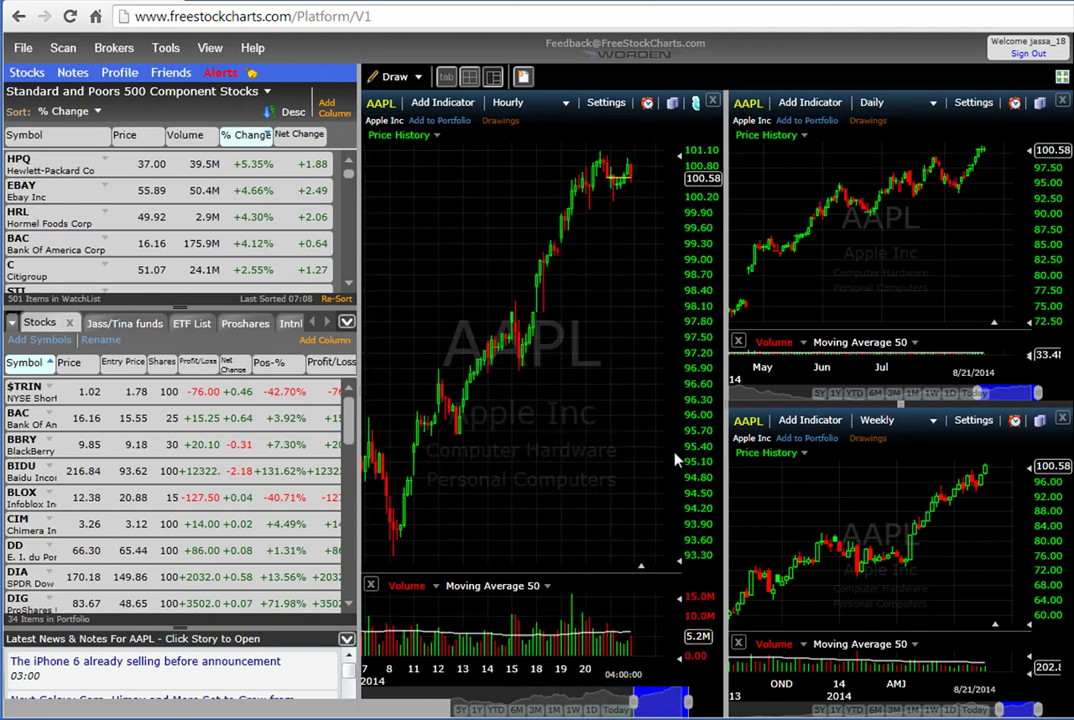
{"action": "left_click_drag", "start_coordinate": [359, 312], "coordinate": [197, 360]}
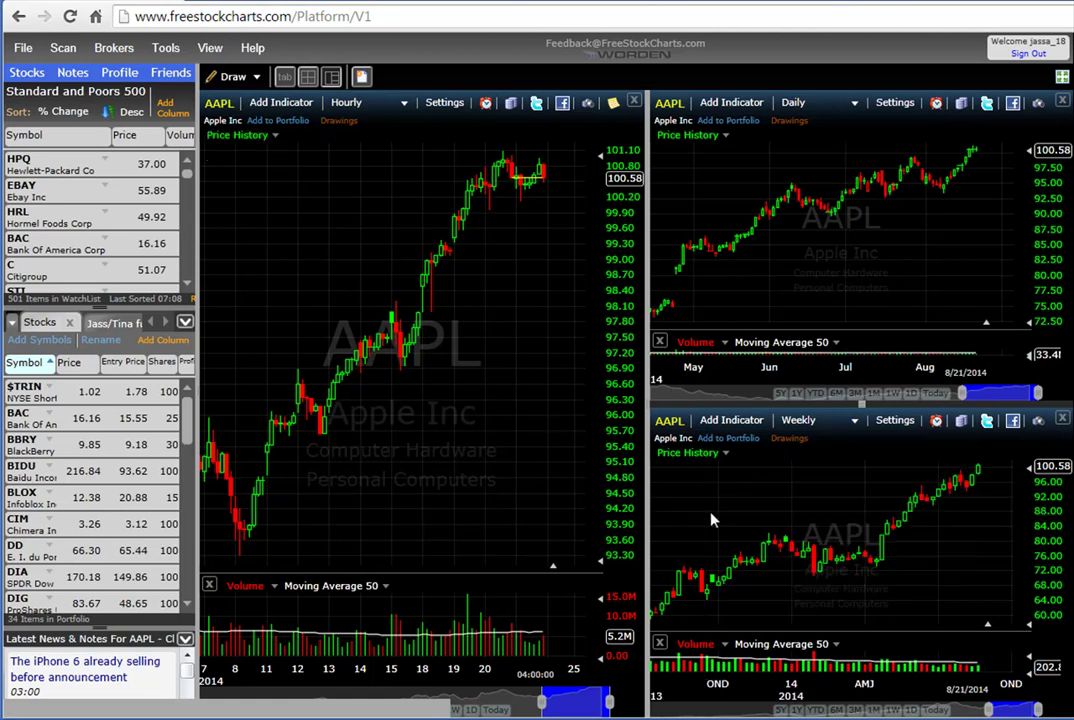
Enter GILD so the hourly, daily and weekly charts all show Gilead Sciences.
{"action": "scroll", "coordinate": [787, 545], "scroll_direction": "down", "scroll_amount": 1}
{"action": "scroll", "coordinate": [787, 545], "scroll_direction": "down", "scroll_amount": 1}
{"action": "scroll", "coordinate": [787, 545], "scroll_direction": "up", "scroll_amount": 1}
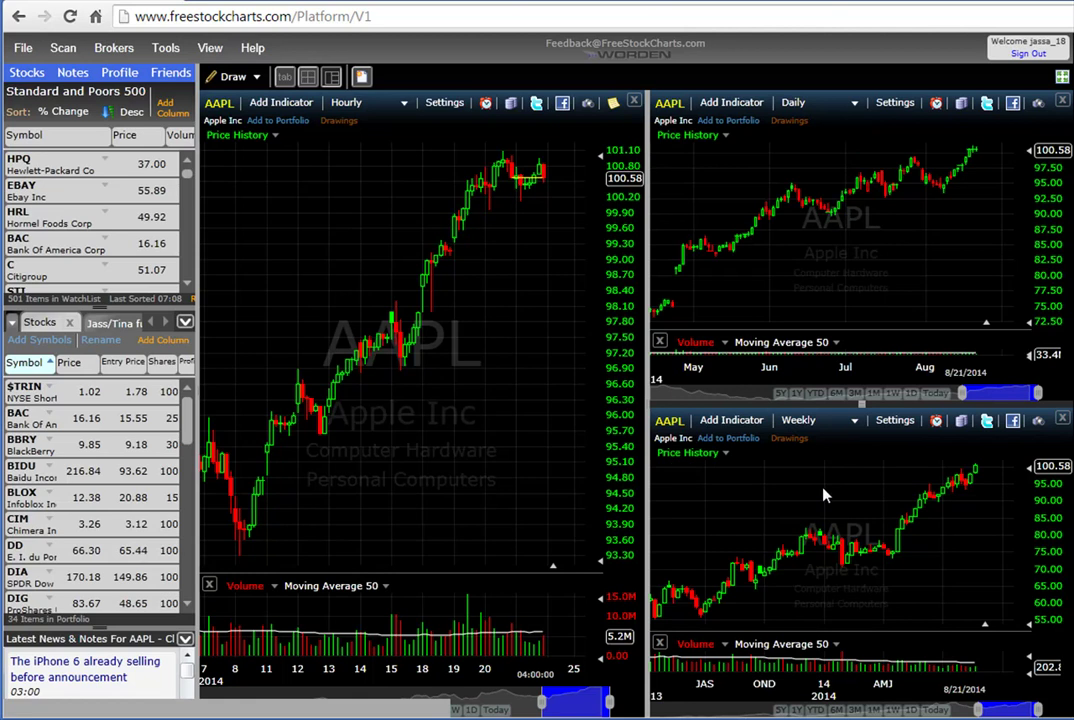
{"action": "type", "text": "gild"}
{"action": "key", "text": "Return"}
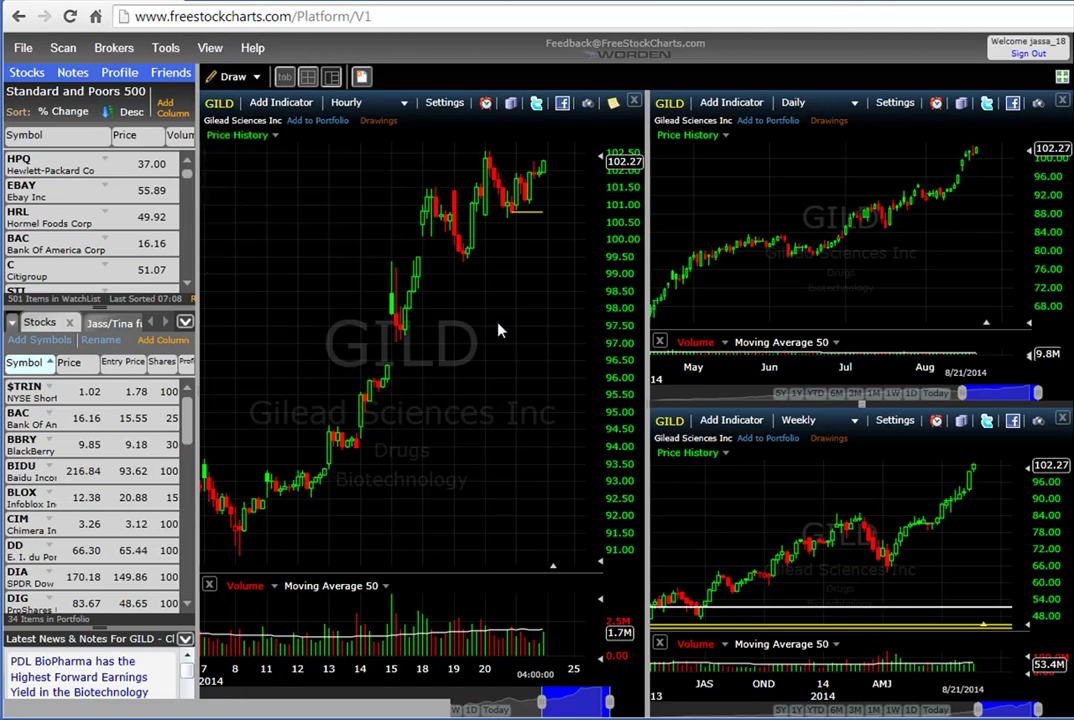
Load SPY, then GLD, into all three charts.
{"action": "type", "text": "sy"}
{"action": "key", "text": "BackSpace"}
{"action": "type", "text": "py"}
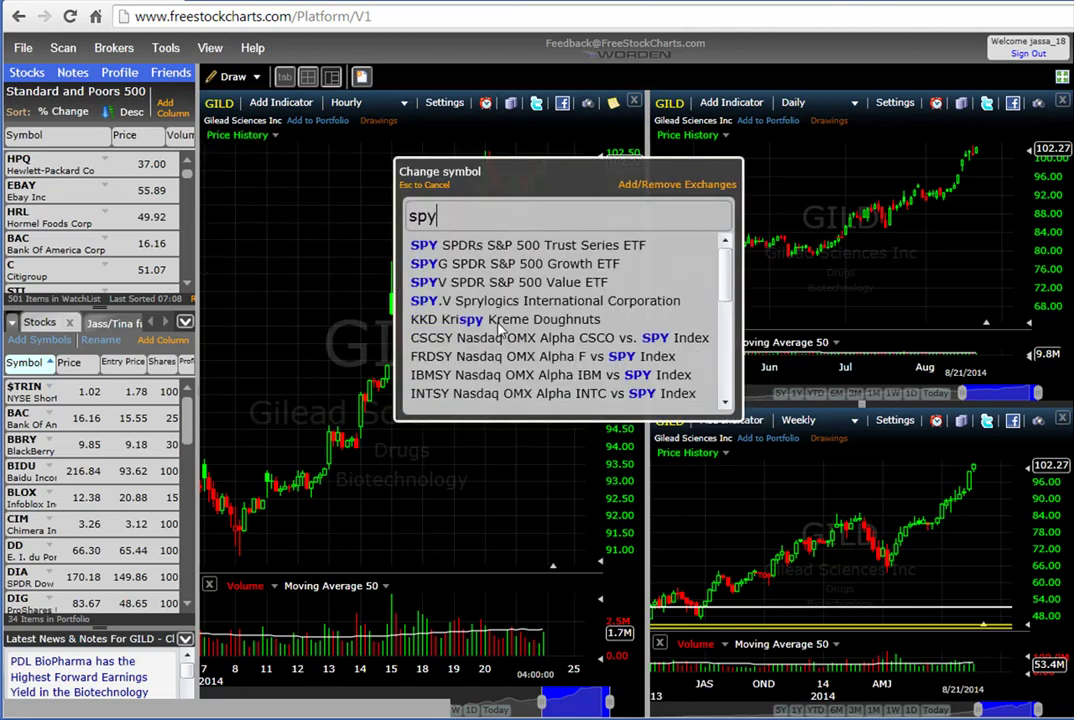
{"action": "key", "text": "Return"}
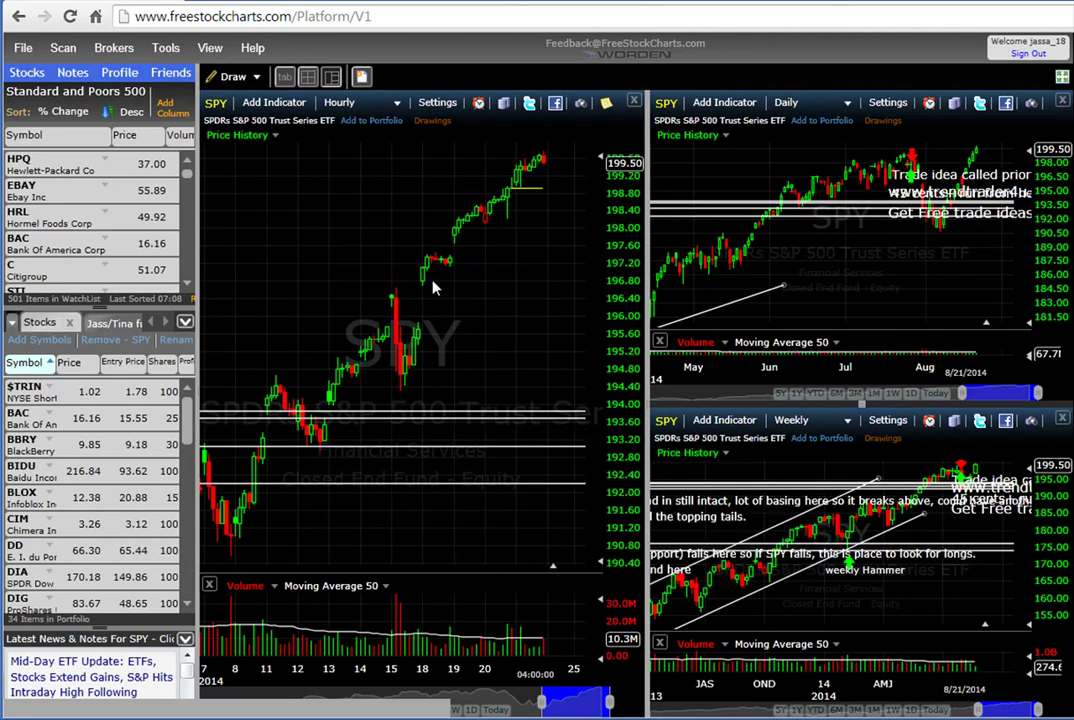
{"action": "type", "text": "gld"}
{"action": "key", "text": "Return"}
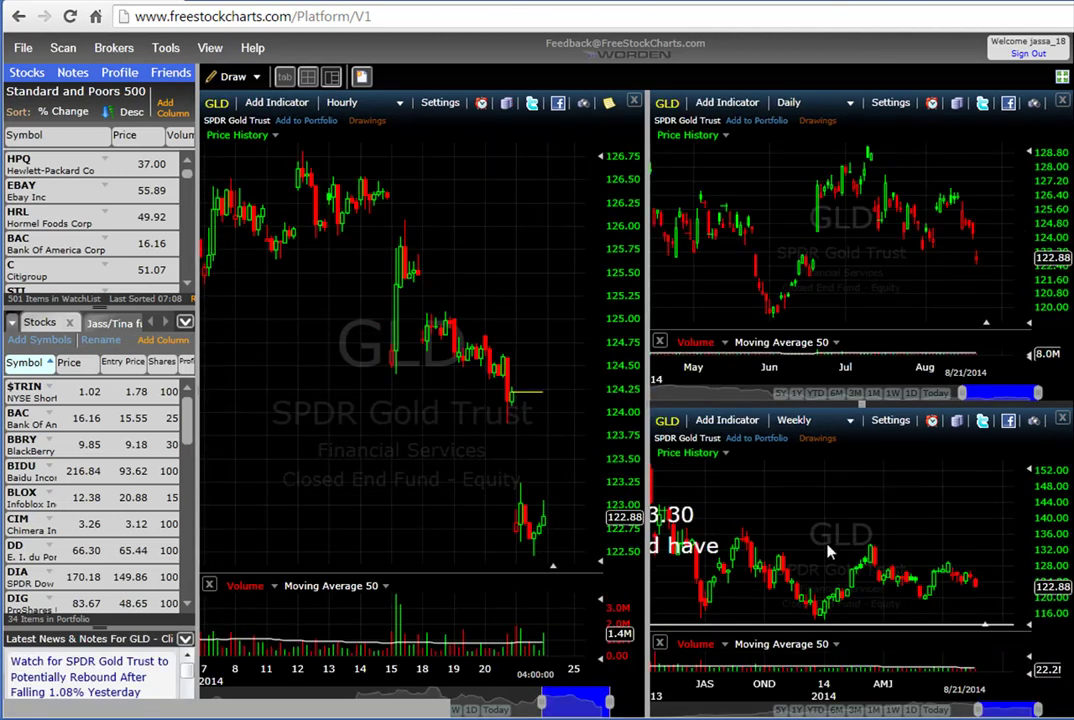
Zoom the GLD charts, then bring up the Setting up Charts-Beginner Level slide.
{"action": "scroll", "coordinate": [860, 546], "scroll_direction": "down", "scroll_amount": 3}
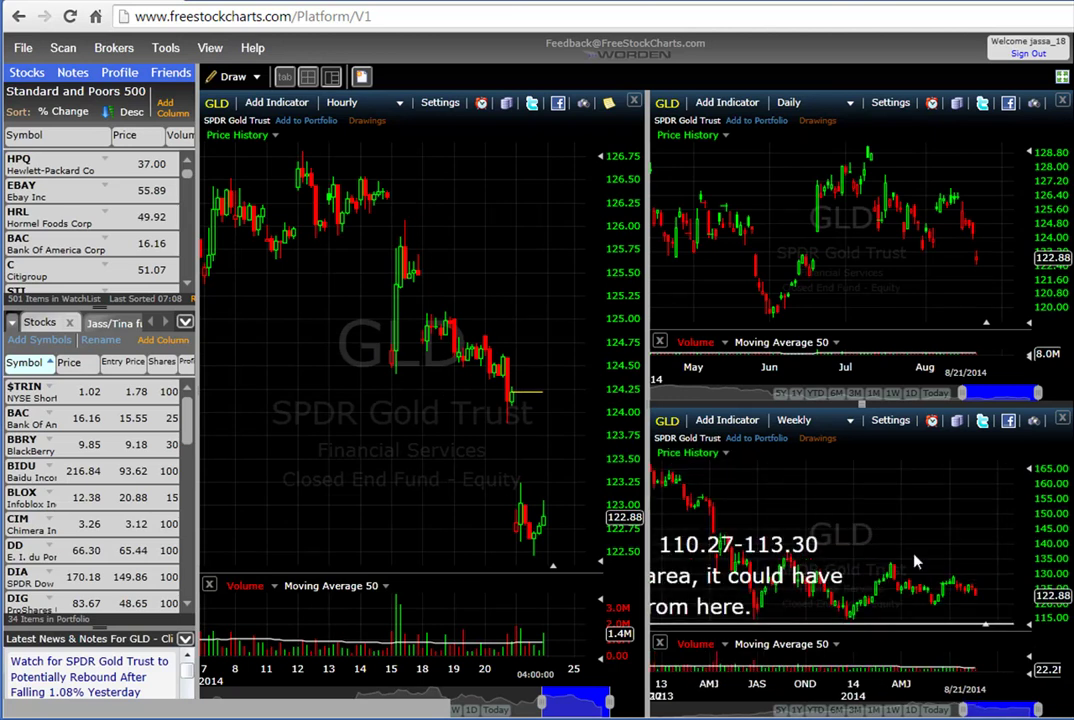
{"action": "scroll", "coordinate": [858, 550], "scroll_direction": "up", "scroll_amount": 3}
{"action": "scroll", "coordinate": [862, 285], "scroll_direction": "down", "scroll_amount": 2}
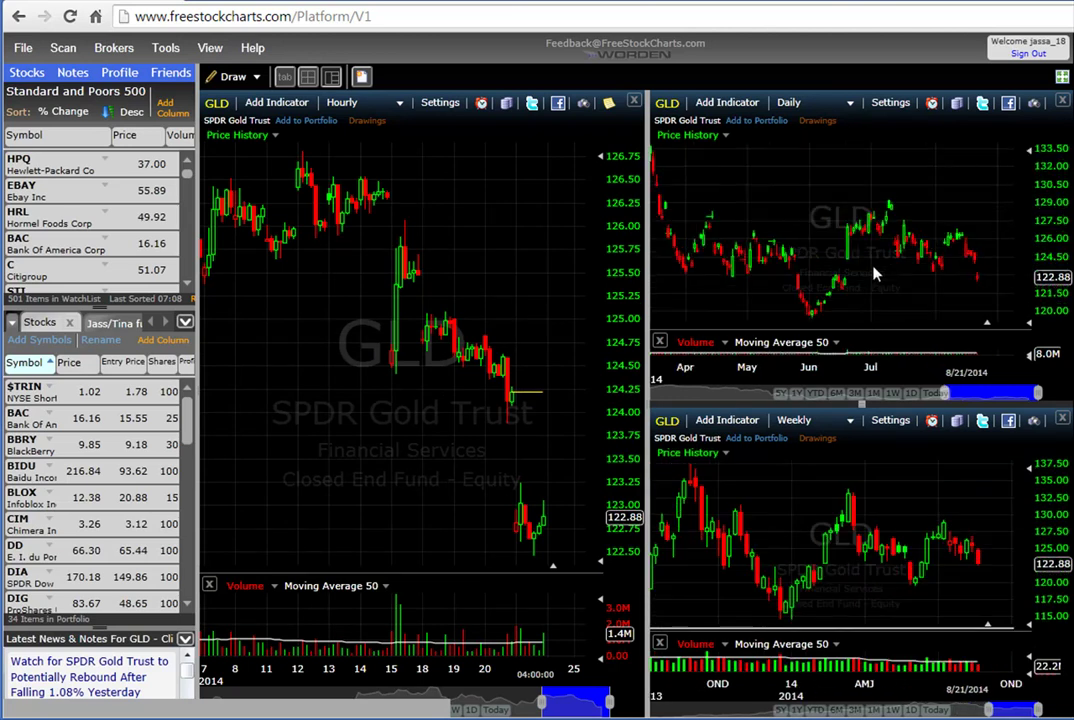
{"action": "scroll", "coordinate": [459, 301], "scroll_direction": "down", "scroll_amount": 1}
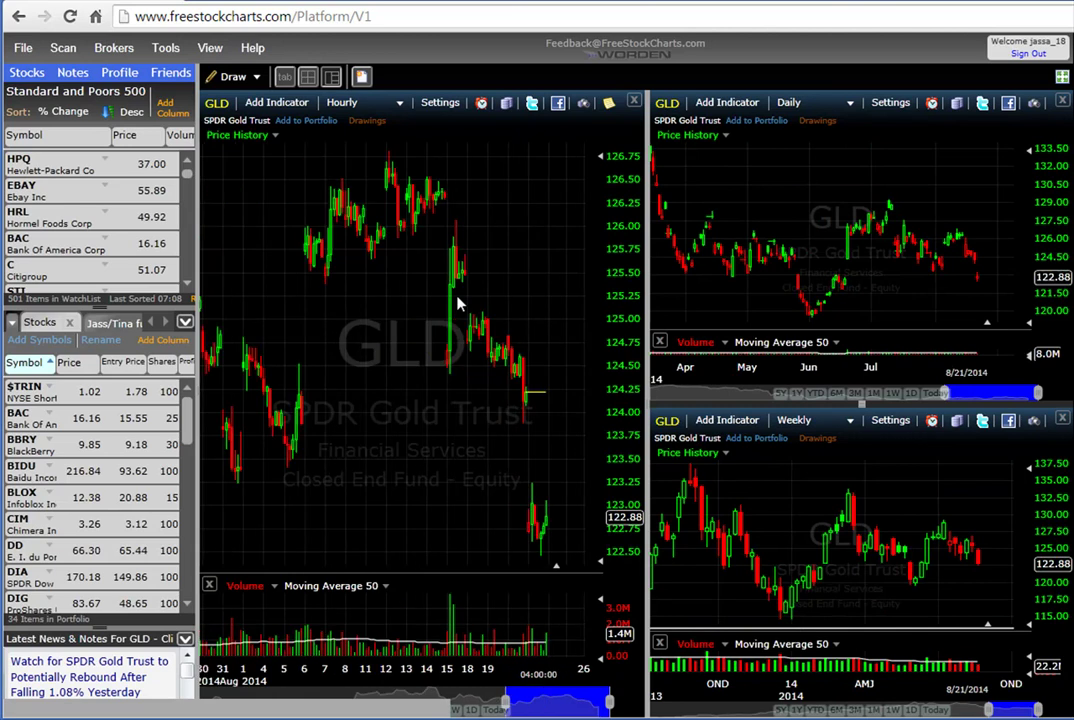
{"action": "scroll", "coordinate": [460, 300], "scroll_direction": "up", "scroll_amount": 1}
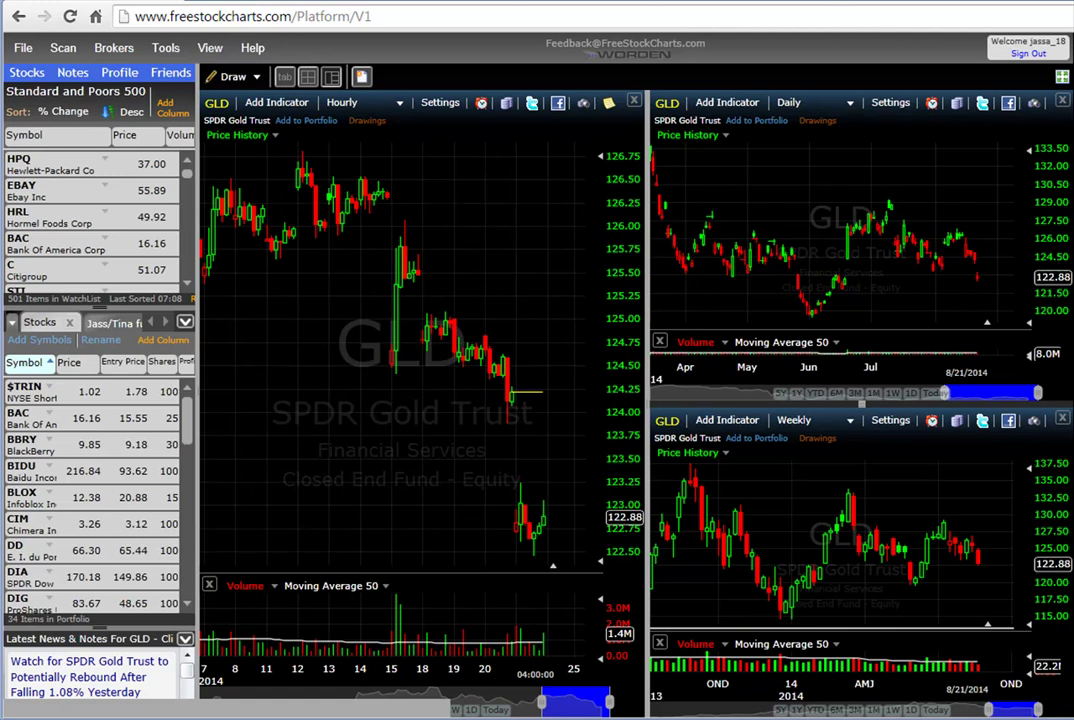
{"action": "key", "text": "alt+Tab"}
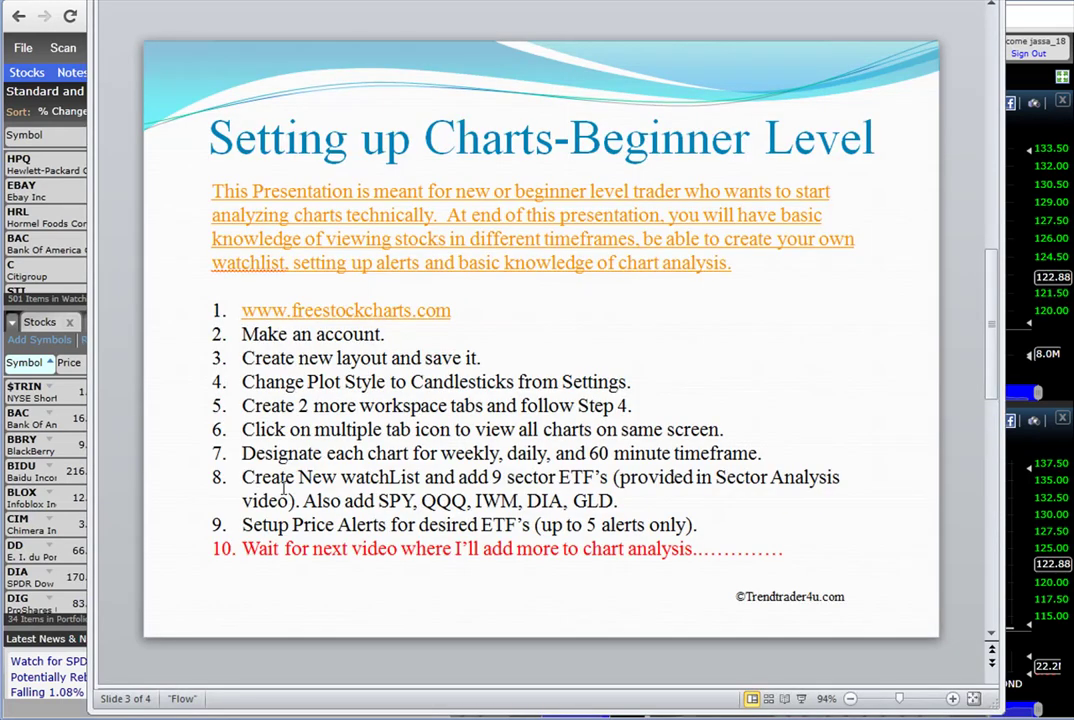
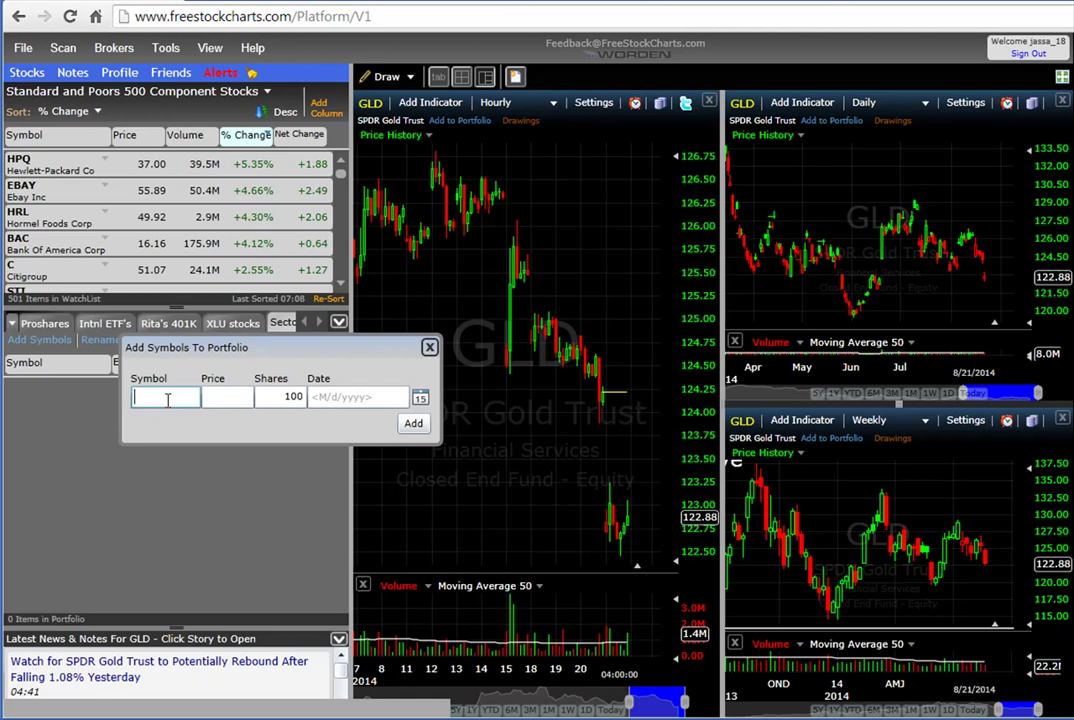
Add XLF to the Sectors portfolio at 100 shares.
{"action": "type", "text": "XLF"}
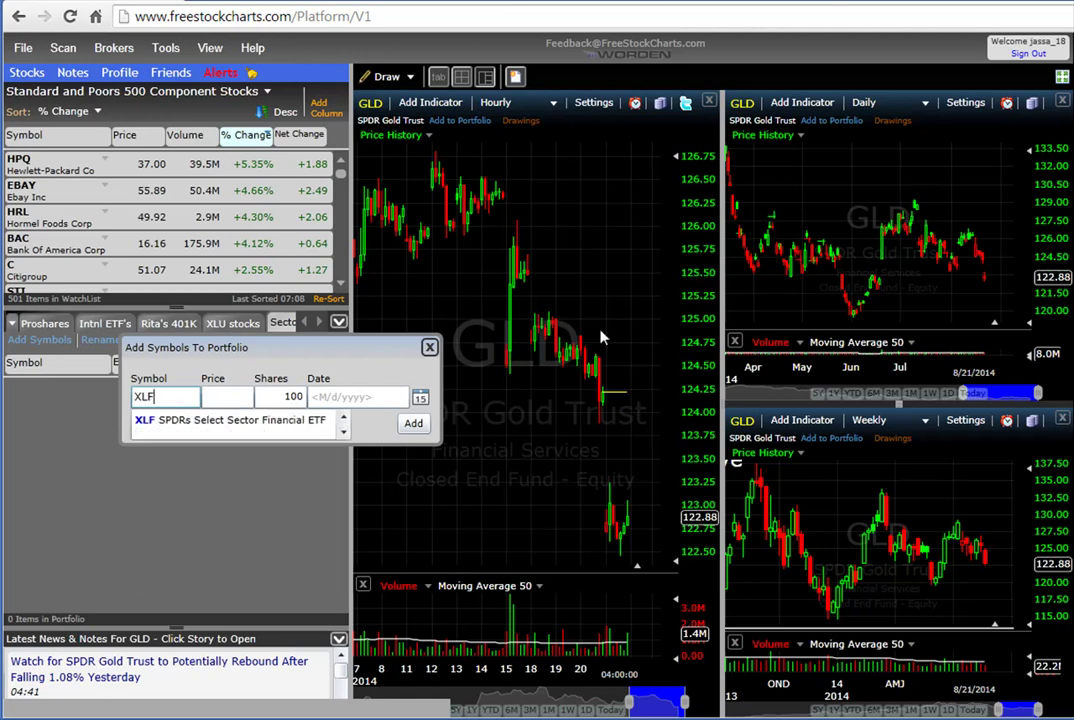
{"action": "left_click", "coordinate": [237, 398]}
{"action": "left_click", "coordinate": [293, 396]}
{"action": "left_click", "coordinate": [413, 423]}
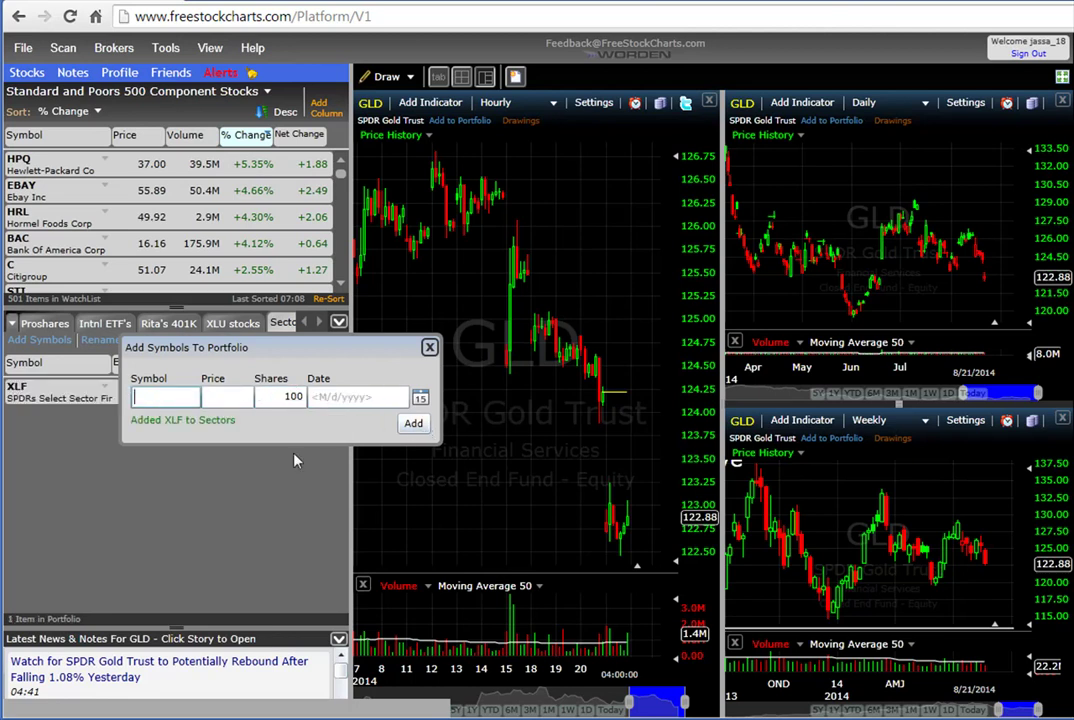
{"action": "left_click", "coordinate": [429, 348]}
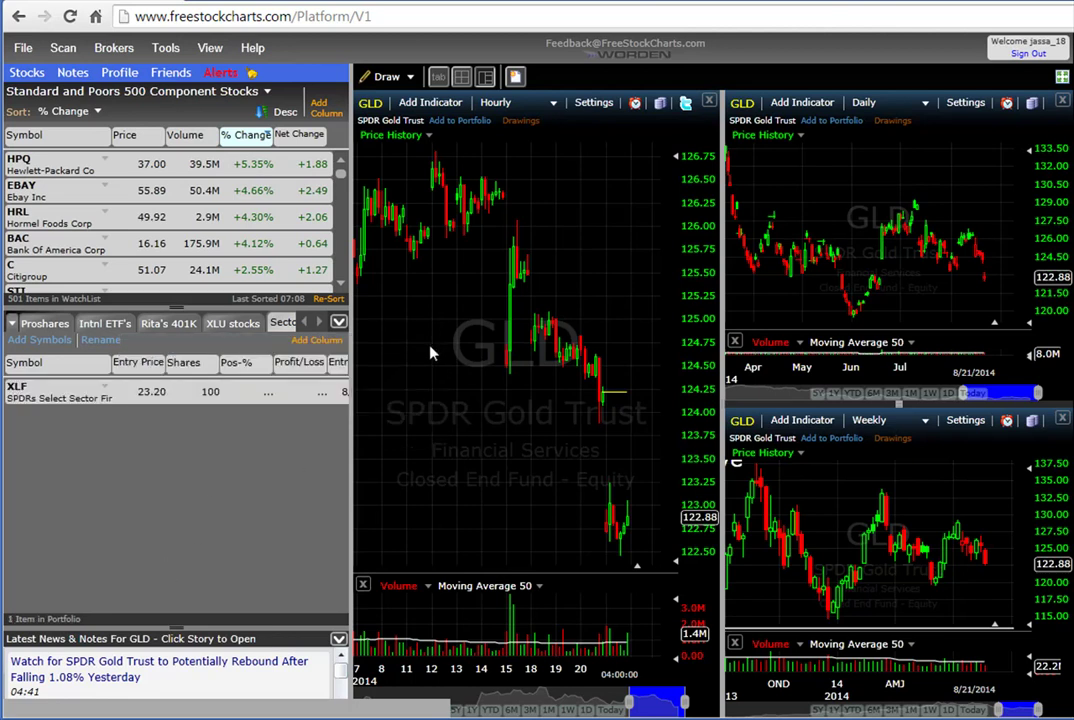
Add XLU and XLE at 100 shares each, then close the symbol entry form.
{"action": "left_click", "coordinate": [40, 340]}
{"action": "type", "text": "XLU"}
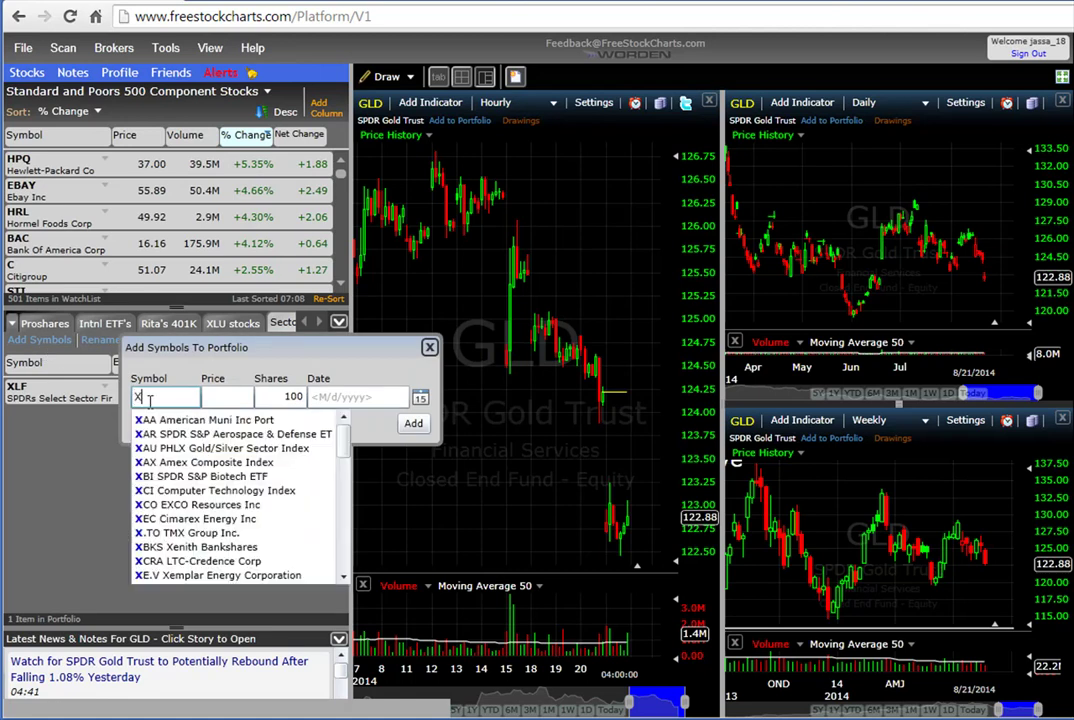
{"action": "left_click", "coordinate": [180, 420]}
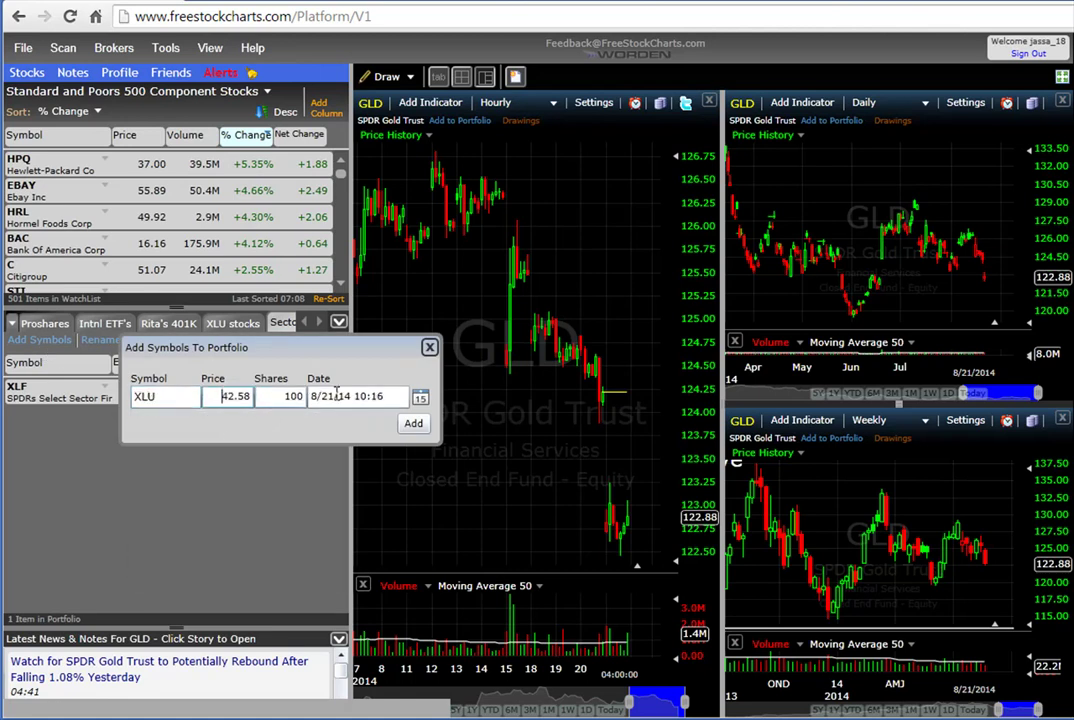
{"action": "left_click", "coordinate": [413, 423]}
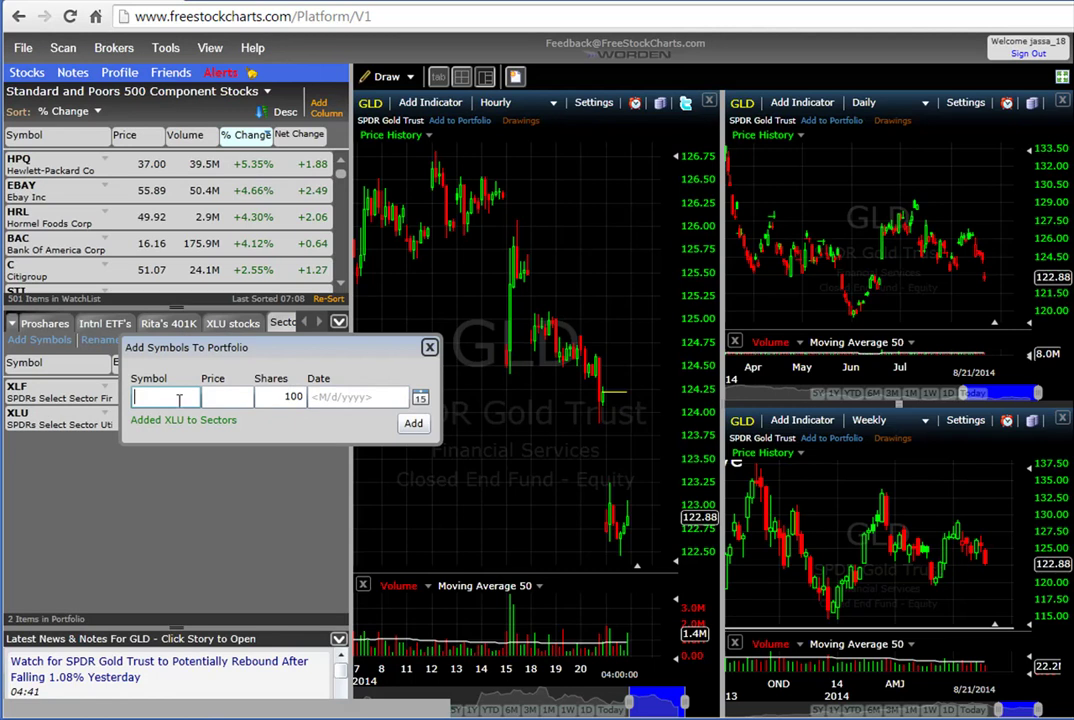
{"action": "type", "text": "XLE"}
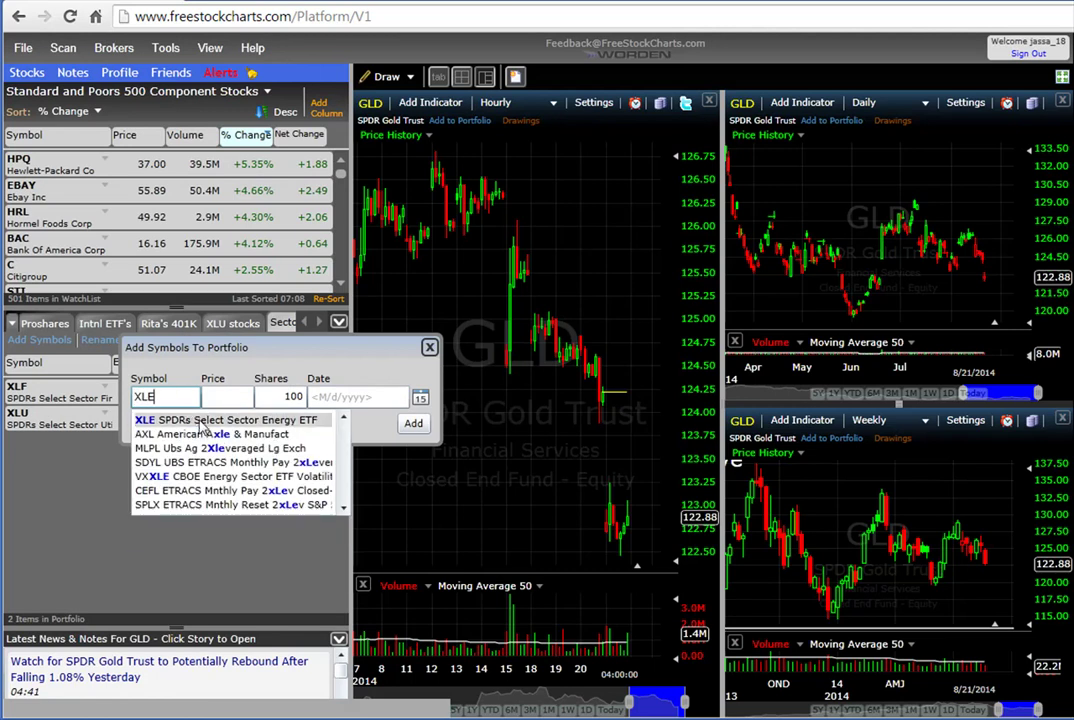
{"action": "left_click", "coordinate": [180, 420]}
{"action": "left_click", "coordinate": [413, 423]}
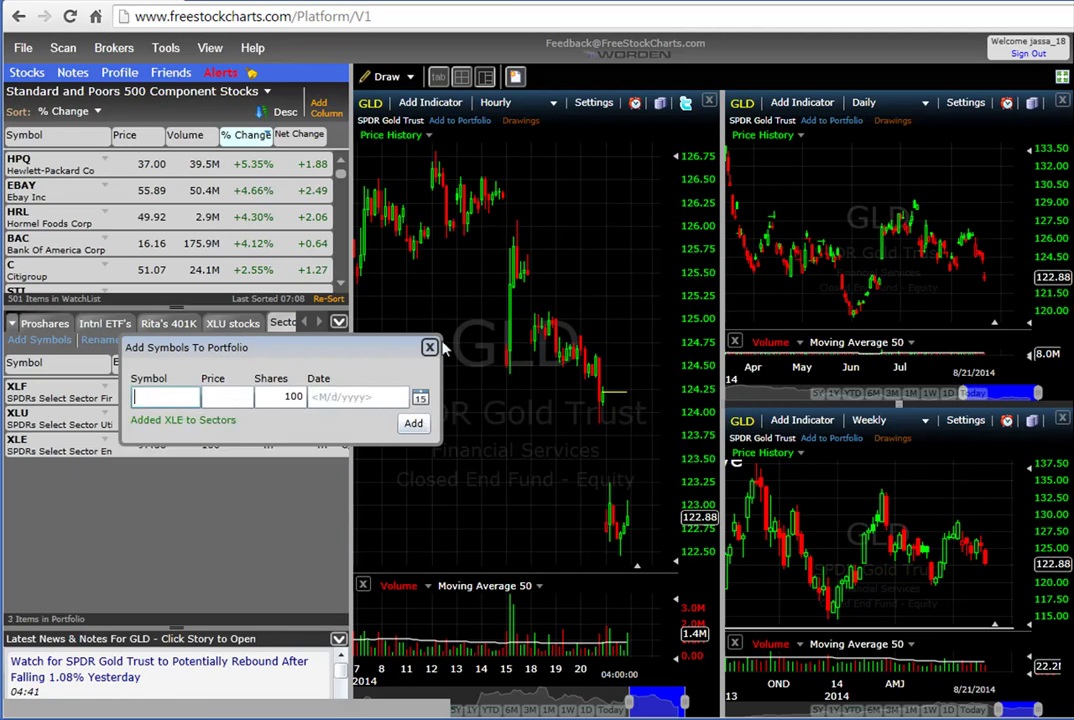
{"action": "left_click", "coordinate": [426, 349]}
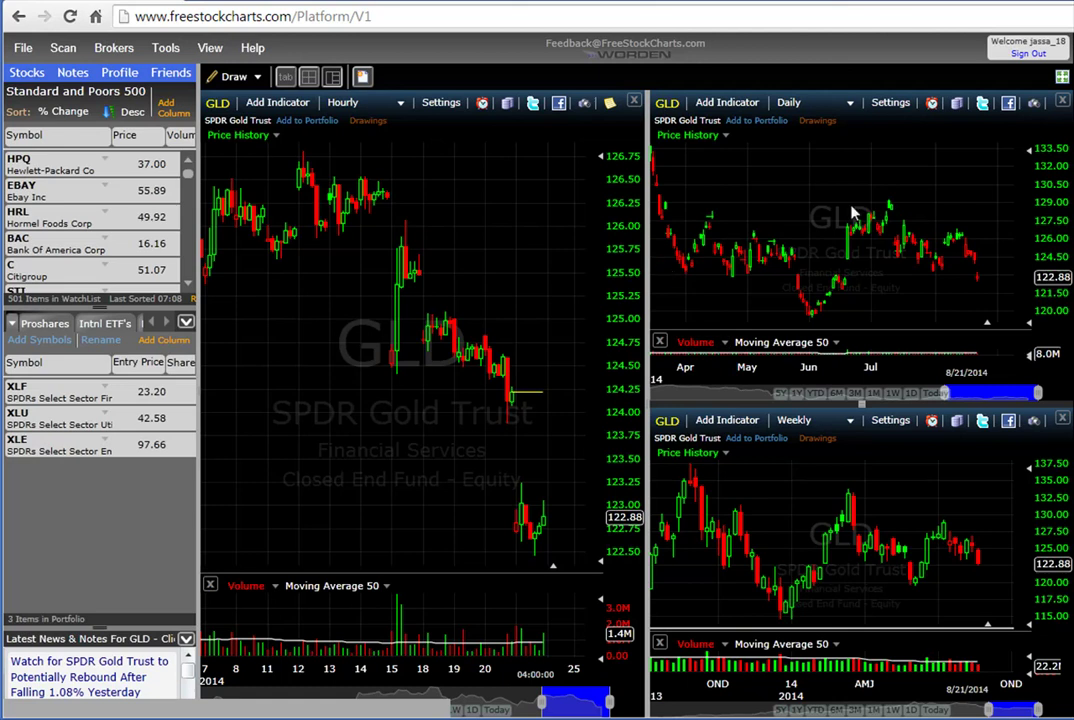
Review XLF and XLU, then load XLE into the hourly, daily and weekly charts.
{"action": "left_click", "coordinate": [55, 392]}
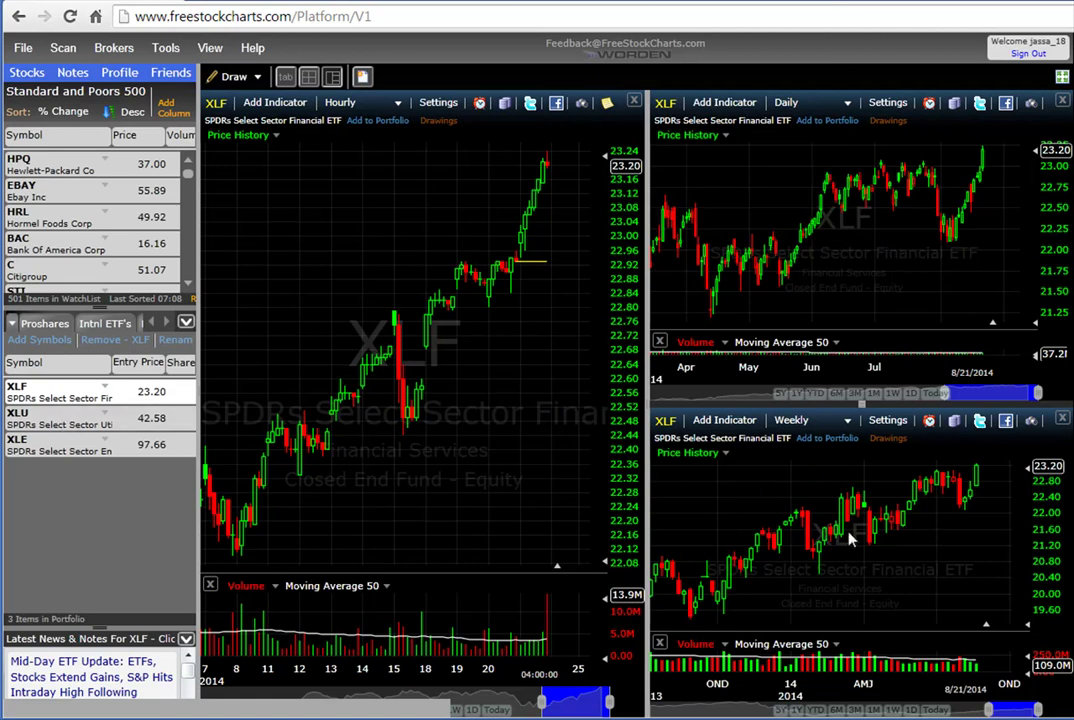
{"action": "left_click", "coordinate": [62, 418]}
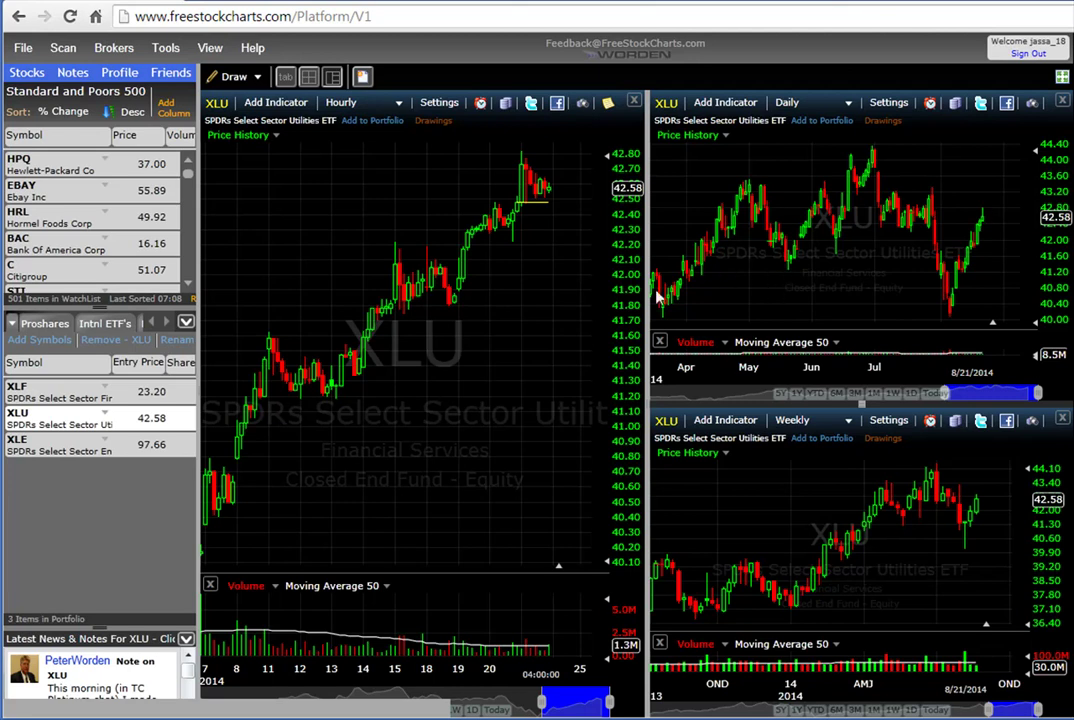
{"action": "left_click", "coordinate": [60, 444]}
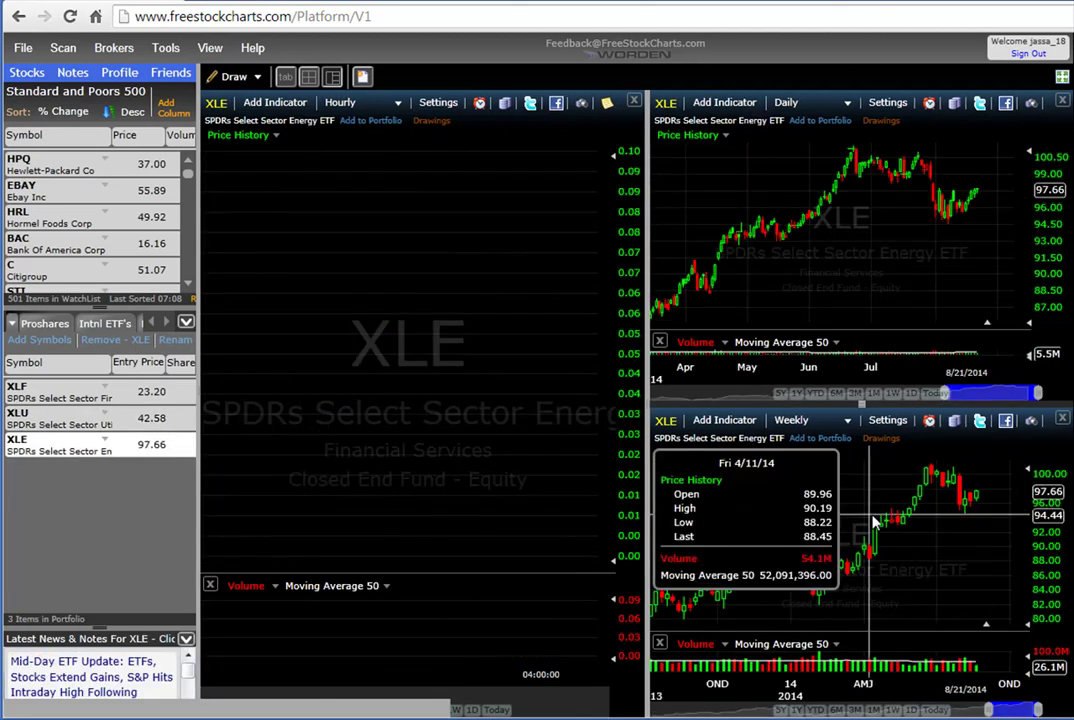
{"action": "scroll", "coordinate": [459, 314], "scroll_direction": "down", "scroll_amount": 2}
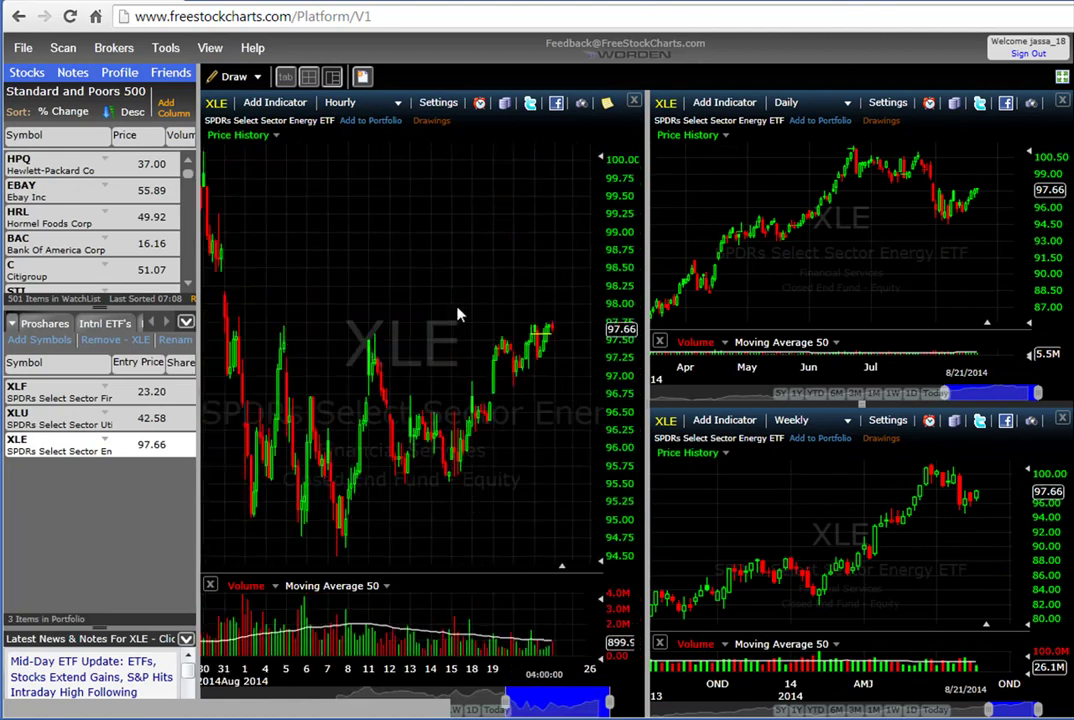
{"action": "scroll", "coordinate": [432, 366], "scroll_direction": "up", "scroll_amount": 2}
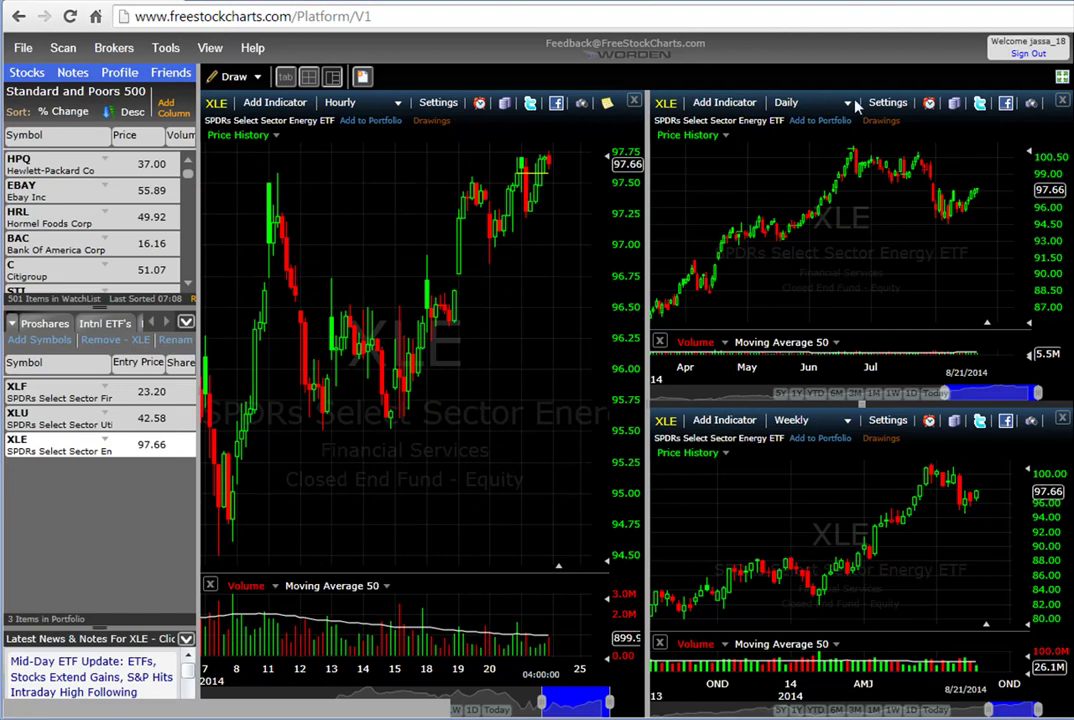
{"action": "key", "text": "alt+Tab"}
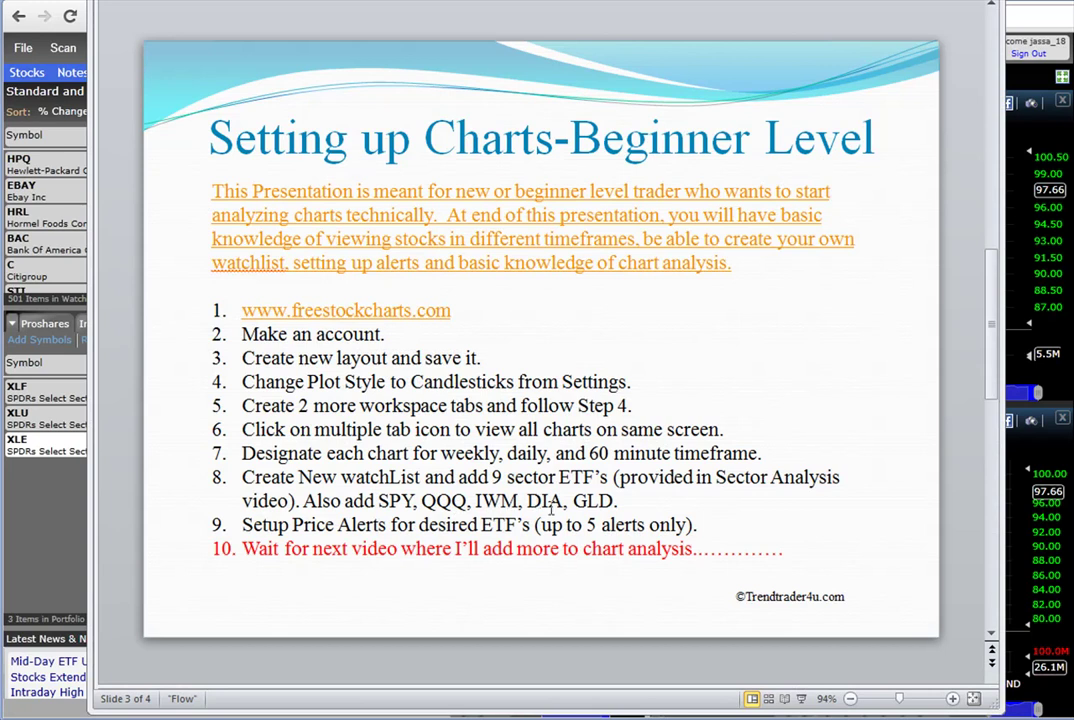
{"action": "key", "text": "alt+Tab"}
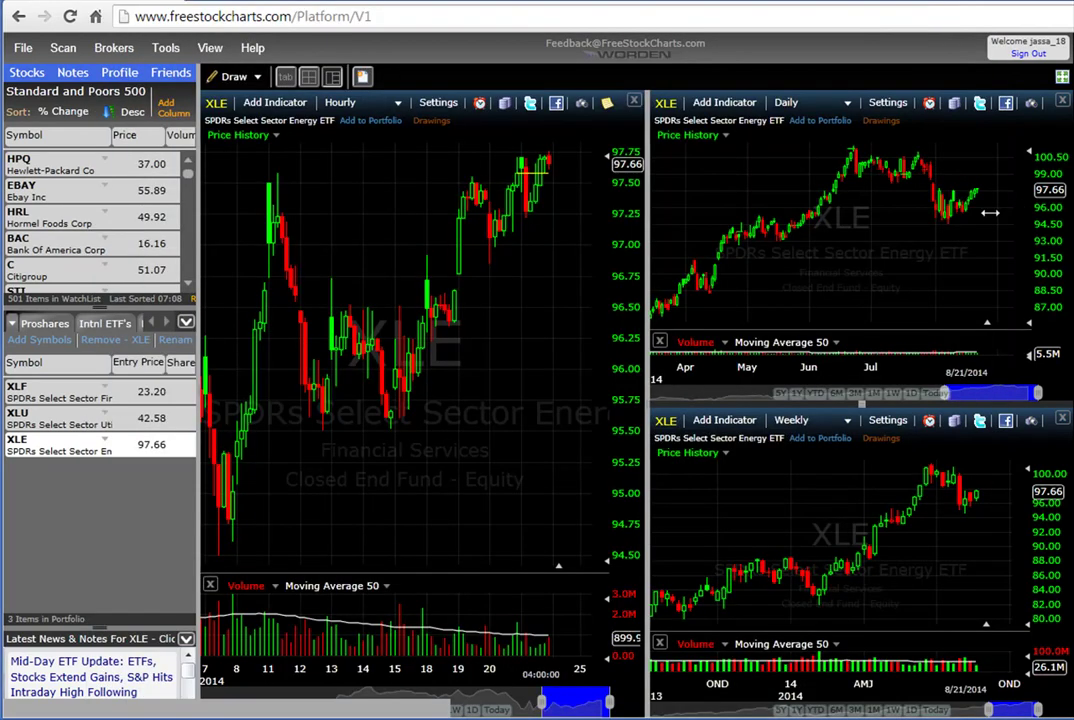
Add SPY and IWM to the Sectors portfolio.
{"action": "left_click", "coordinate": [36, 341]}
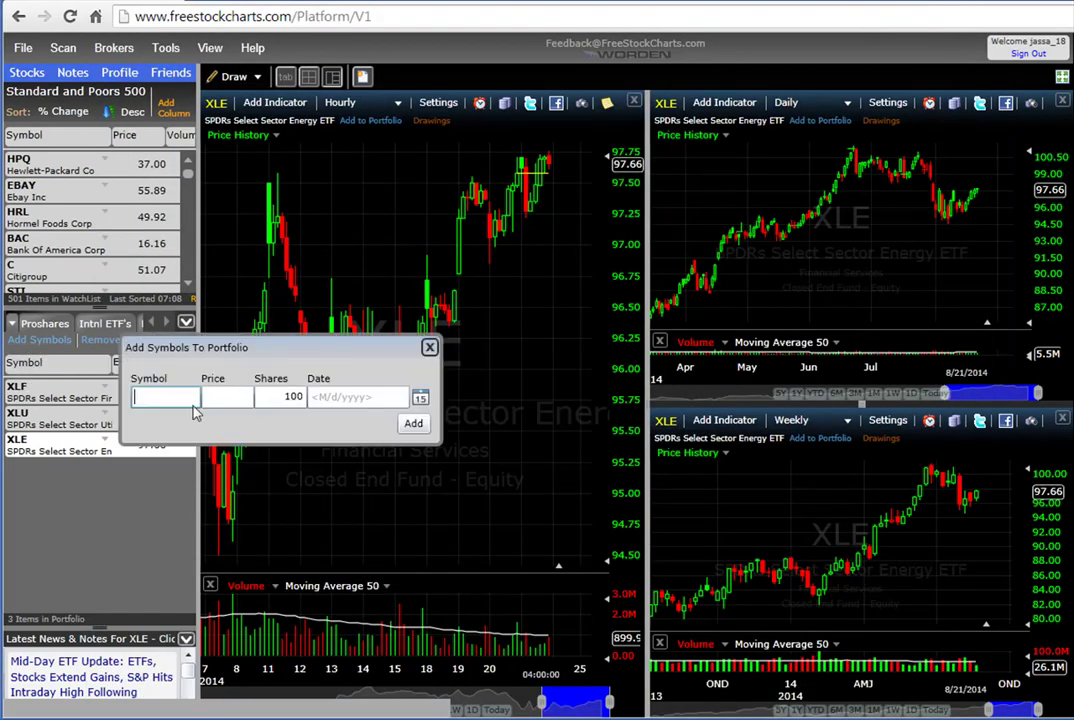
{"action": "type", "text": "spy"}
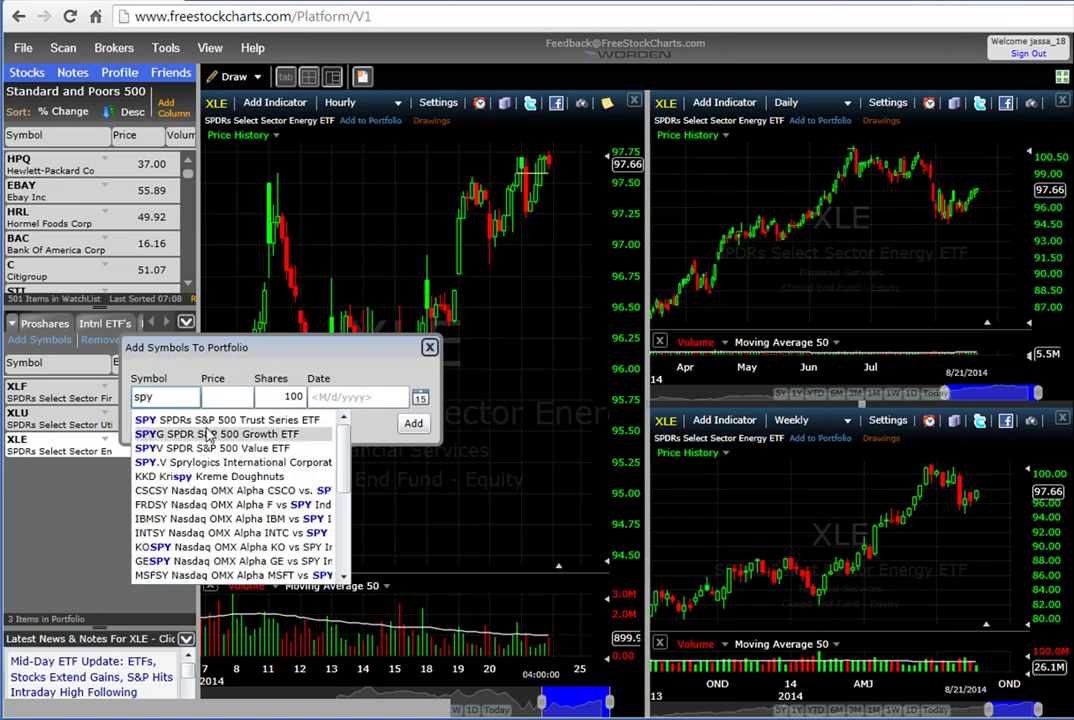
{"action": "left_click", "coordinate": [200, 421]}
{"action": "left_click", "coordinate": [414, 424]}
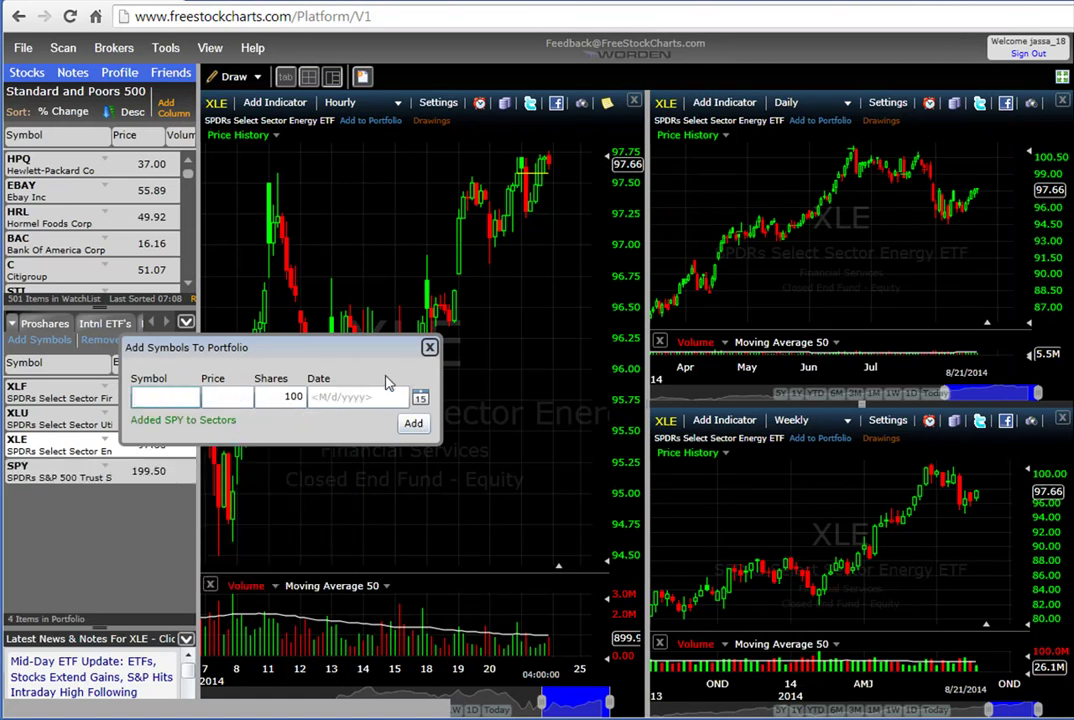
{"action": "type", "text": "iwm"}
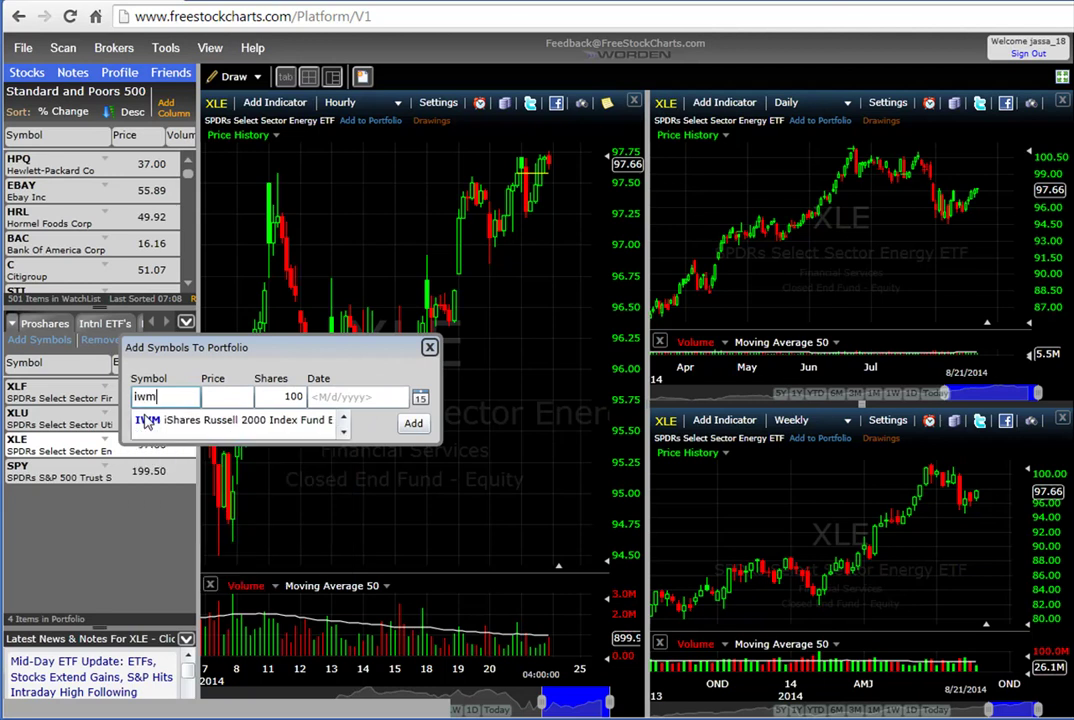
{"action": "left_click", "coordinate": [200, 421]}
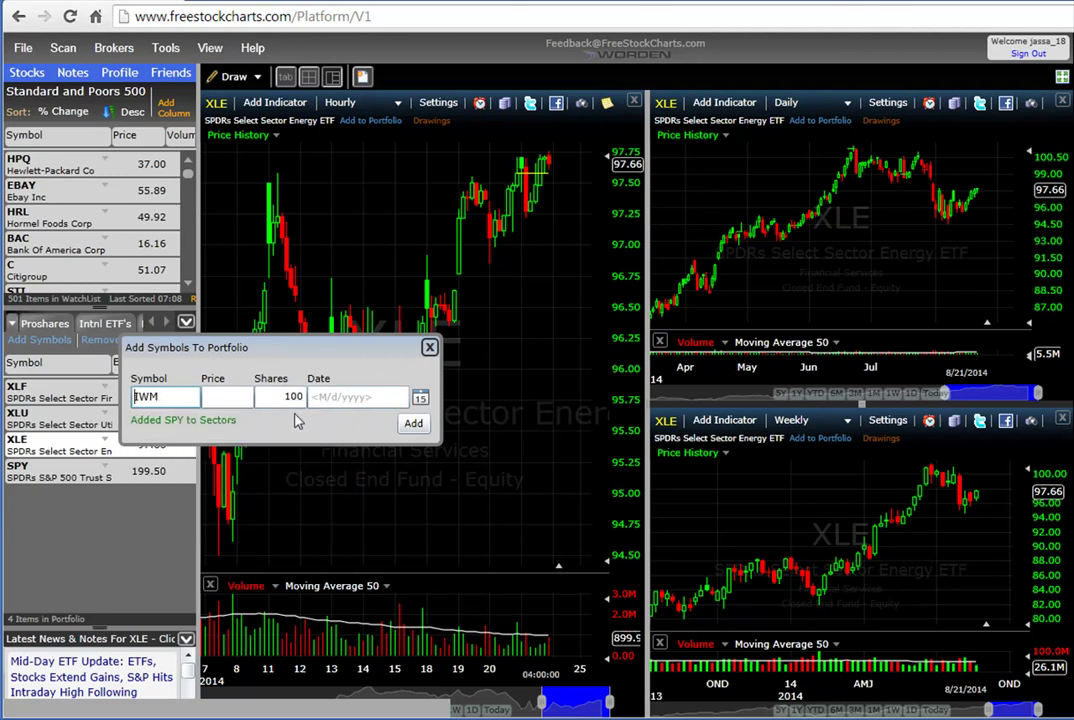
{"action": "left_click", "coordinate": [413, 423]}
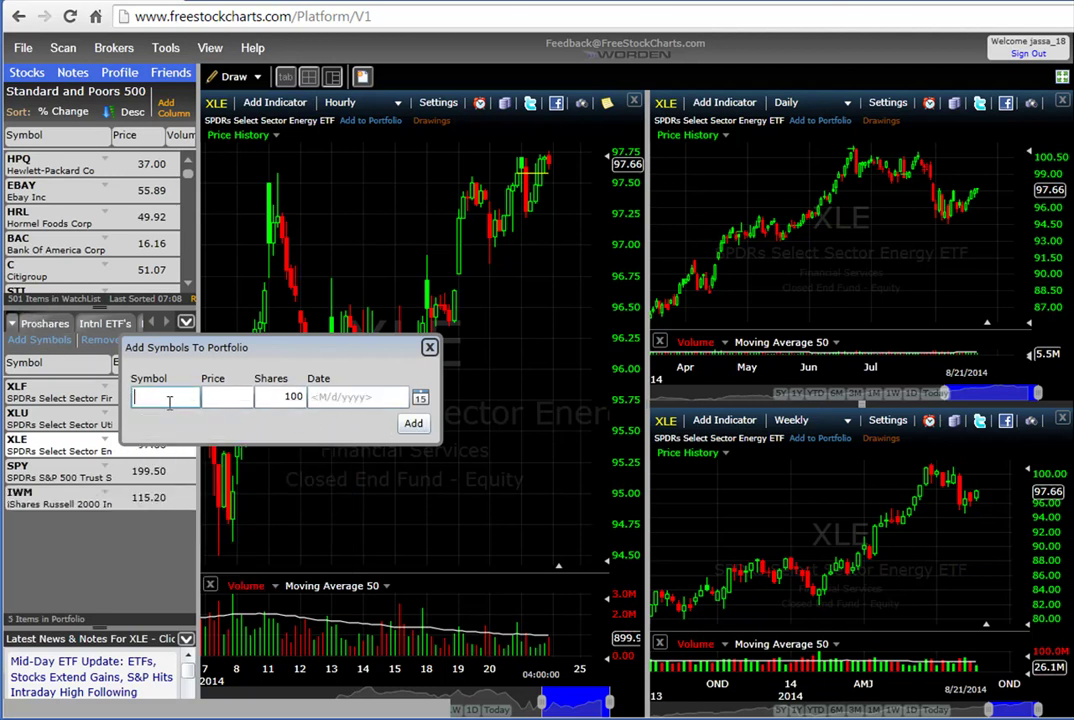
Add DIA and GLD to Sectors, then close the Add Symbols To Portfolio window.
{"action": "type", "text": "dia"}
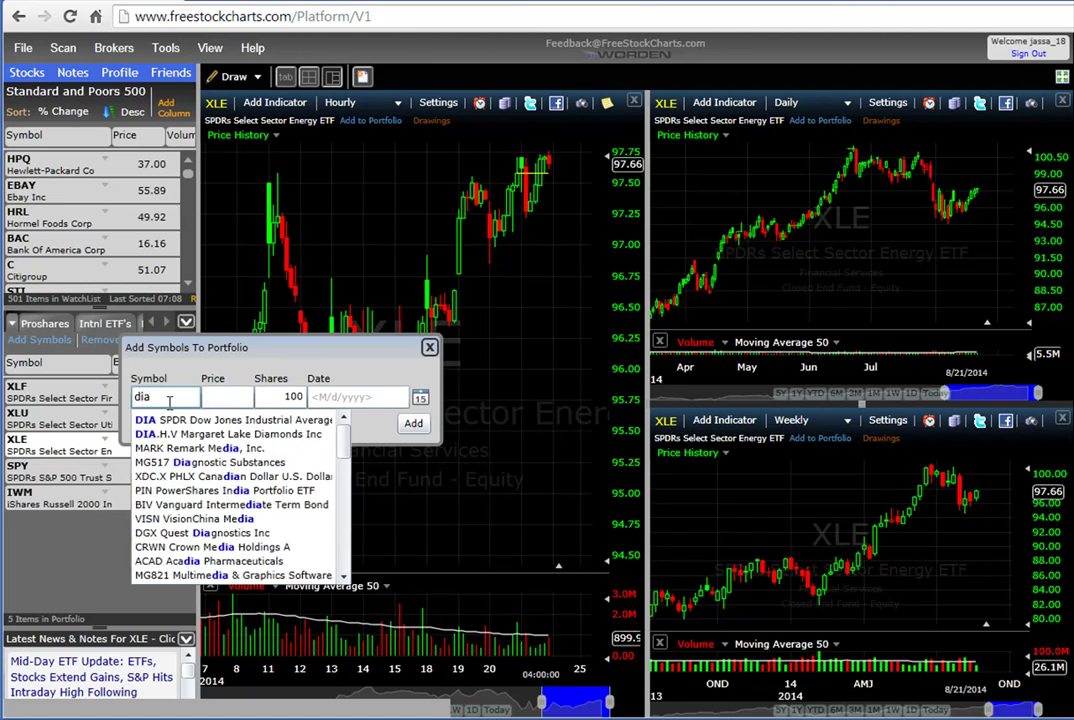
{"action": "left_click", "coordinate": [175, 420]}
{"action": "left_click", "coordinate": [413, 423]}
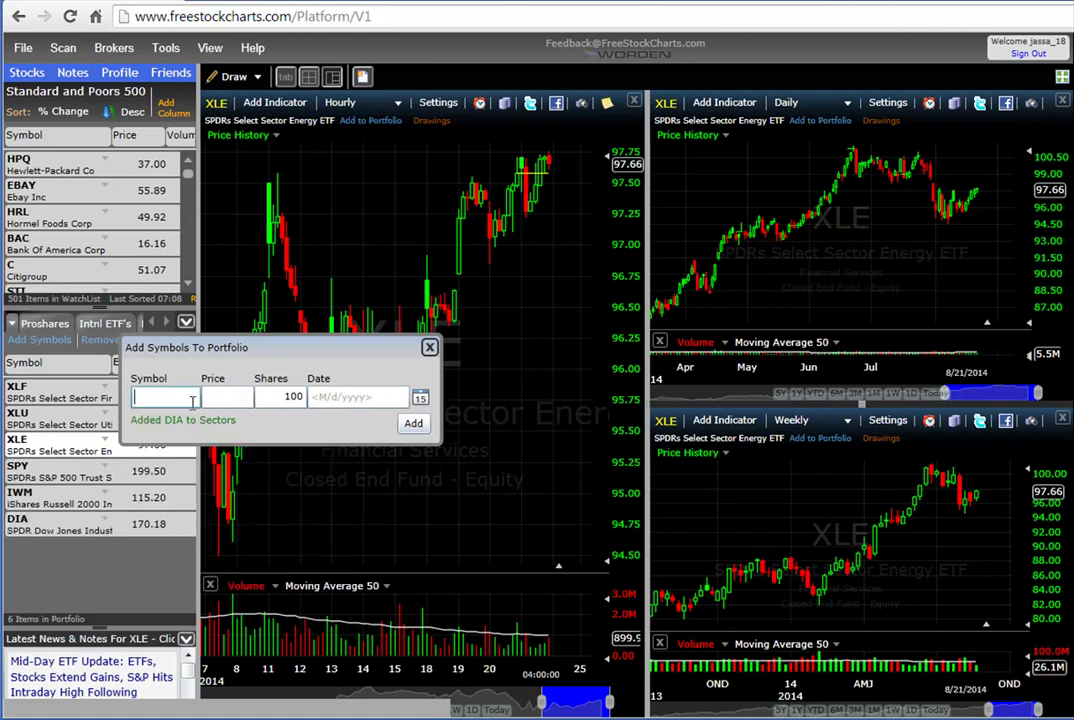
{"action": "type", "text": "gld"}
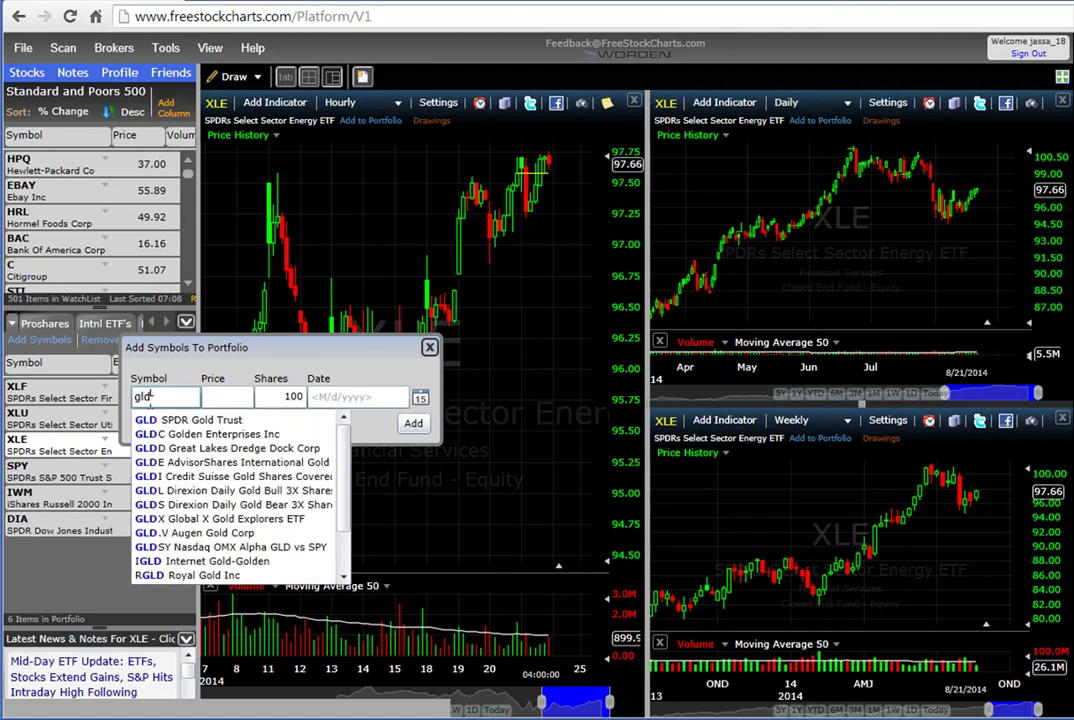
{"action": "left_click", "coordinate": [180, 420]}
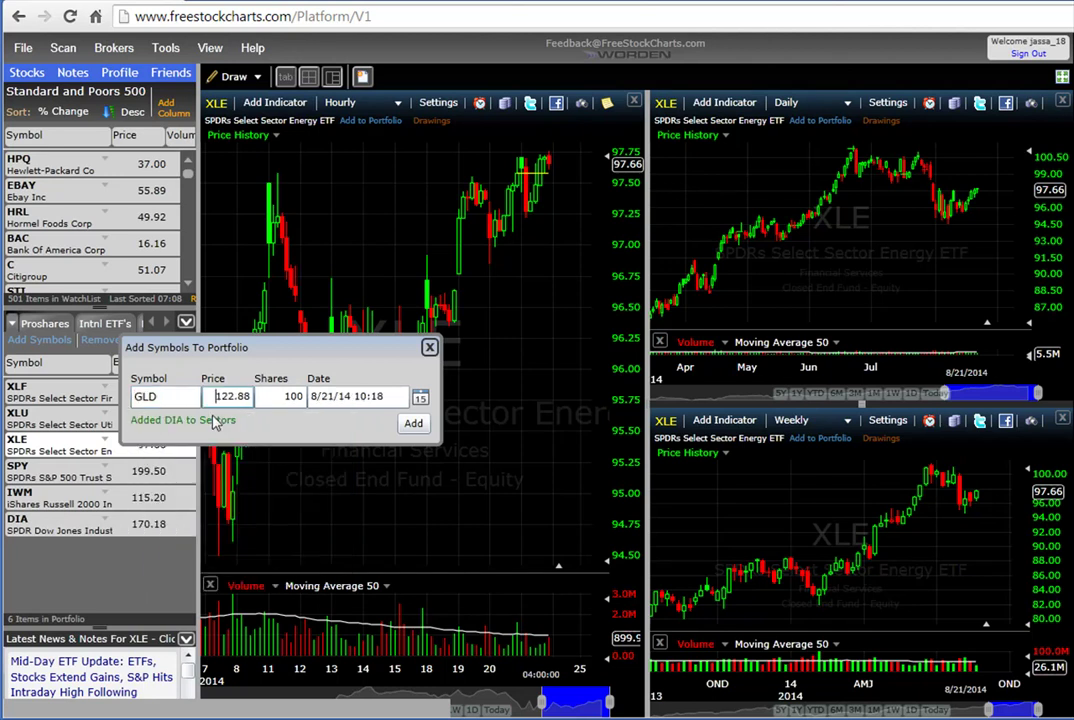
{"action": "left_click", "coordinate": [413, 423]}
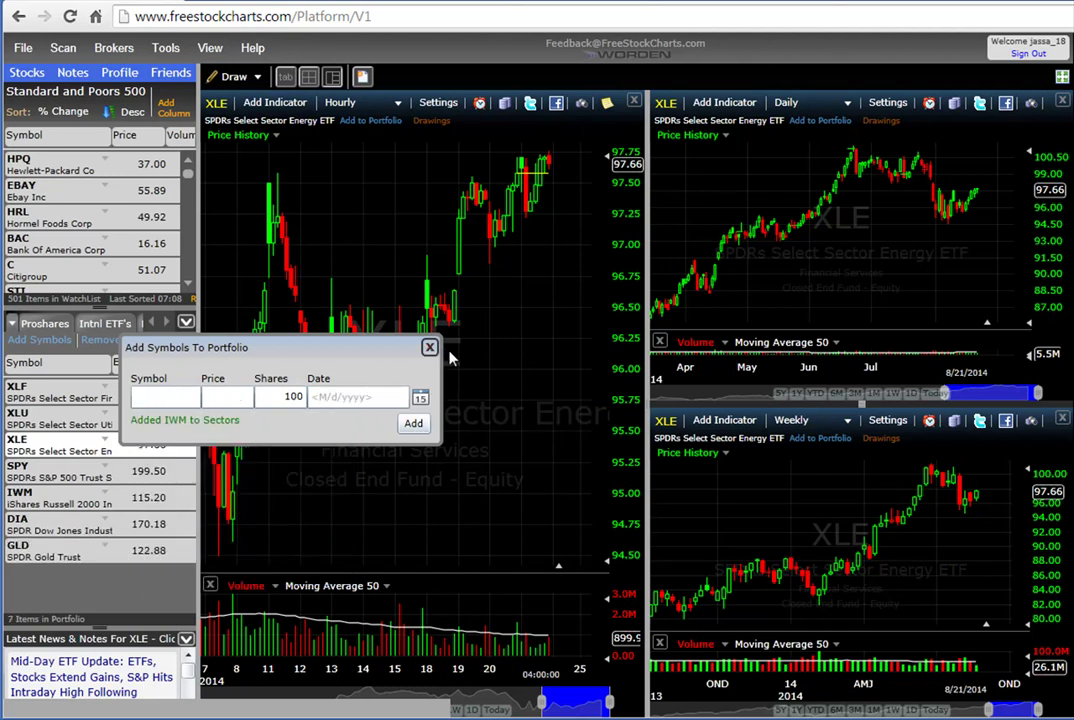
{"action": "left_click", "coordinate": [429, 348]}
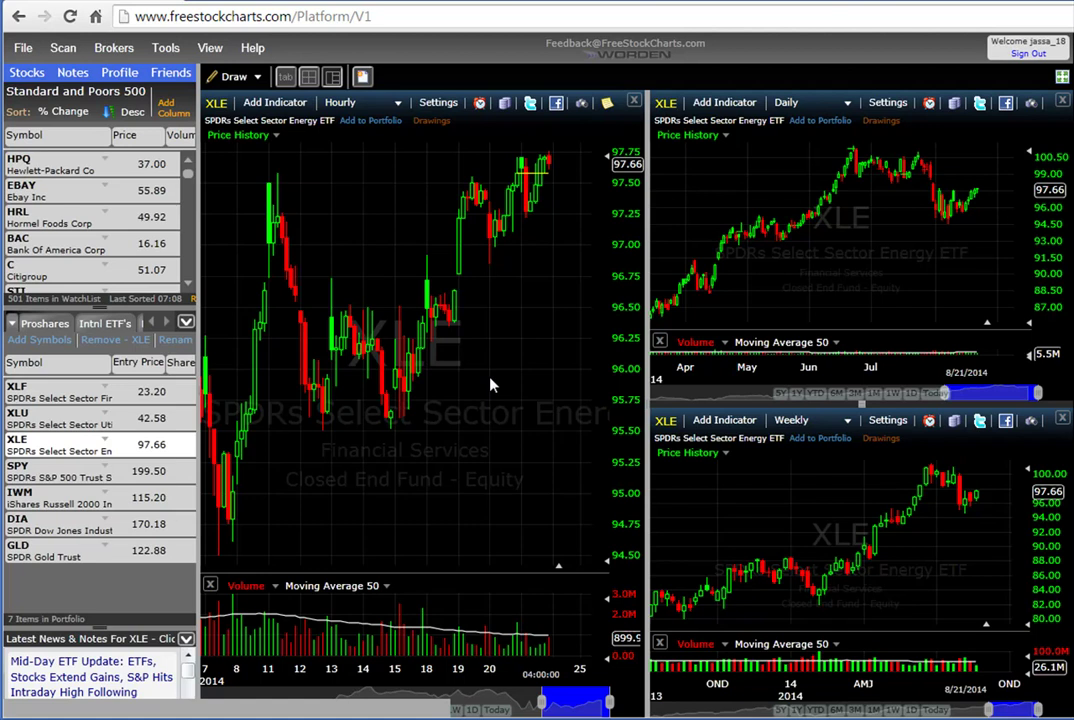
{"action": "key", "text": "alt+Tab"}
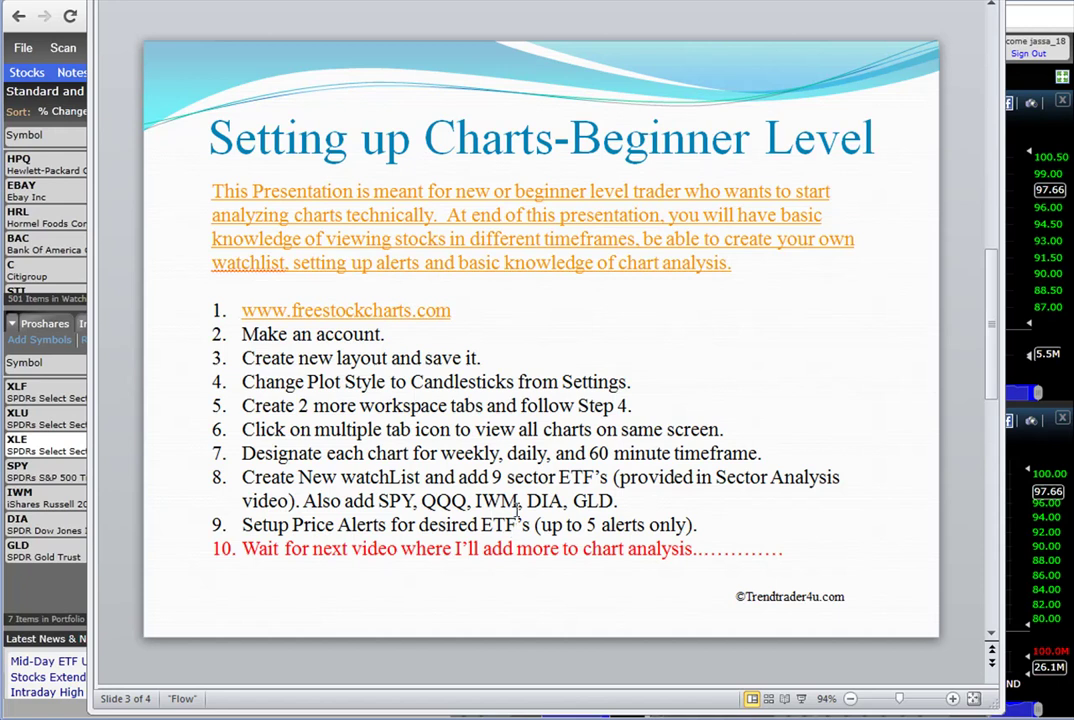
{"action": "left_click", "coordinate": [1020, 287]}
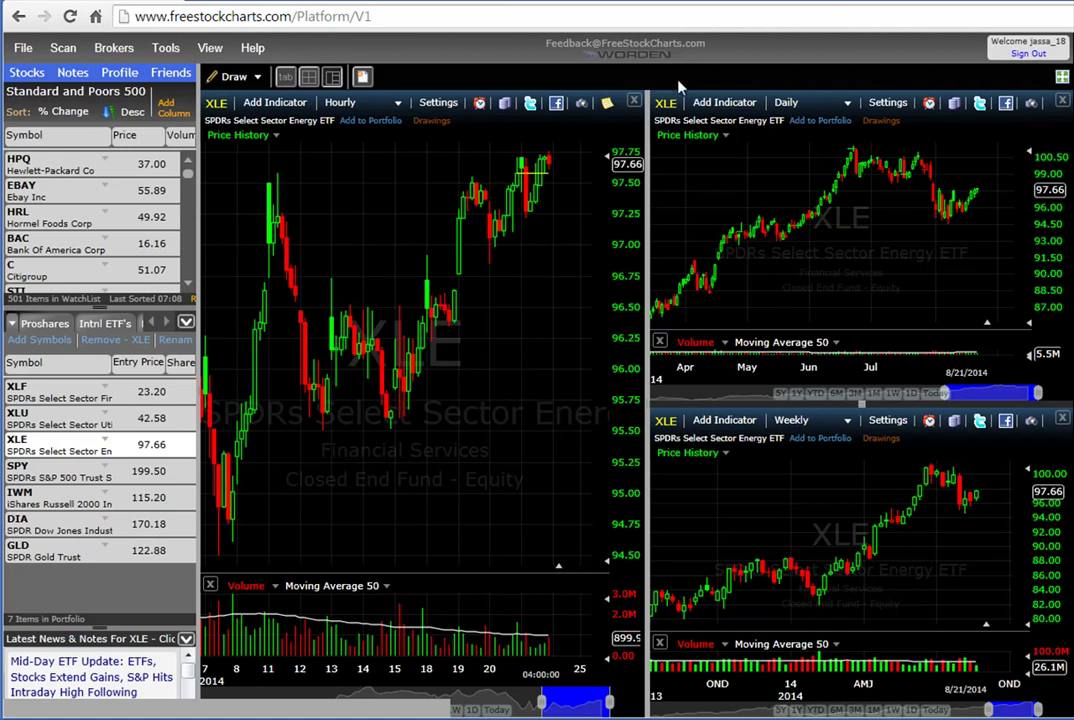
Create a price alert for XLE with the alert price set to 89.07.
{"action": "left_click", "coordinate": [929, 105]}
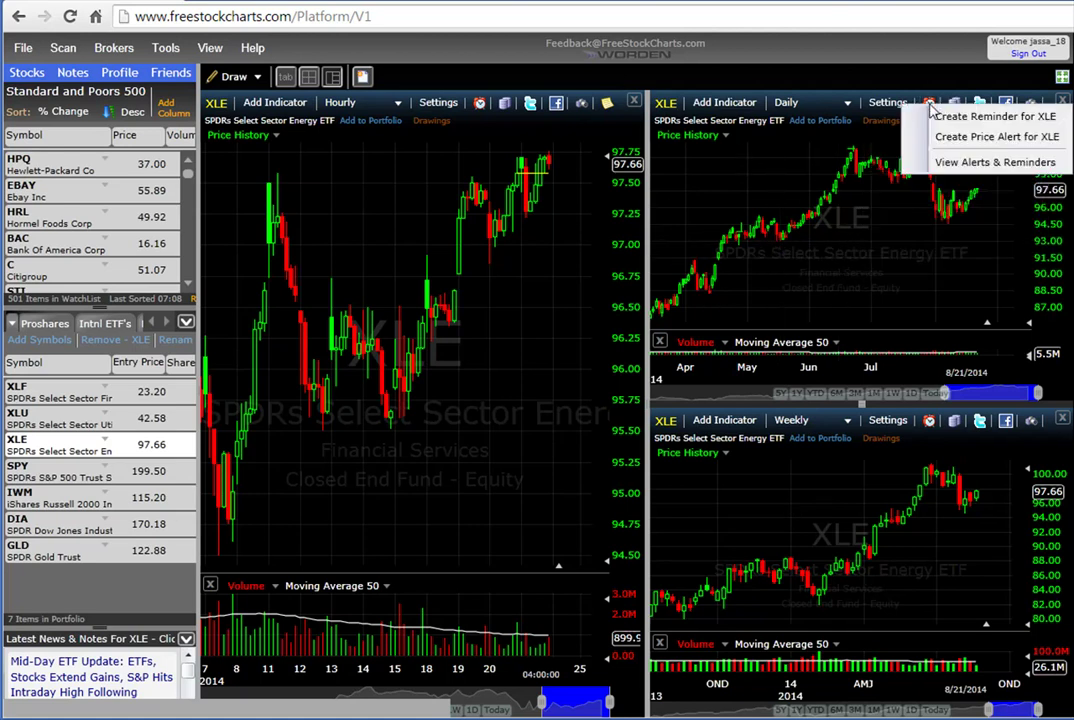
{"action": "left_click", "coordinate": [1000, 138]}
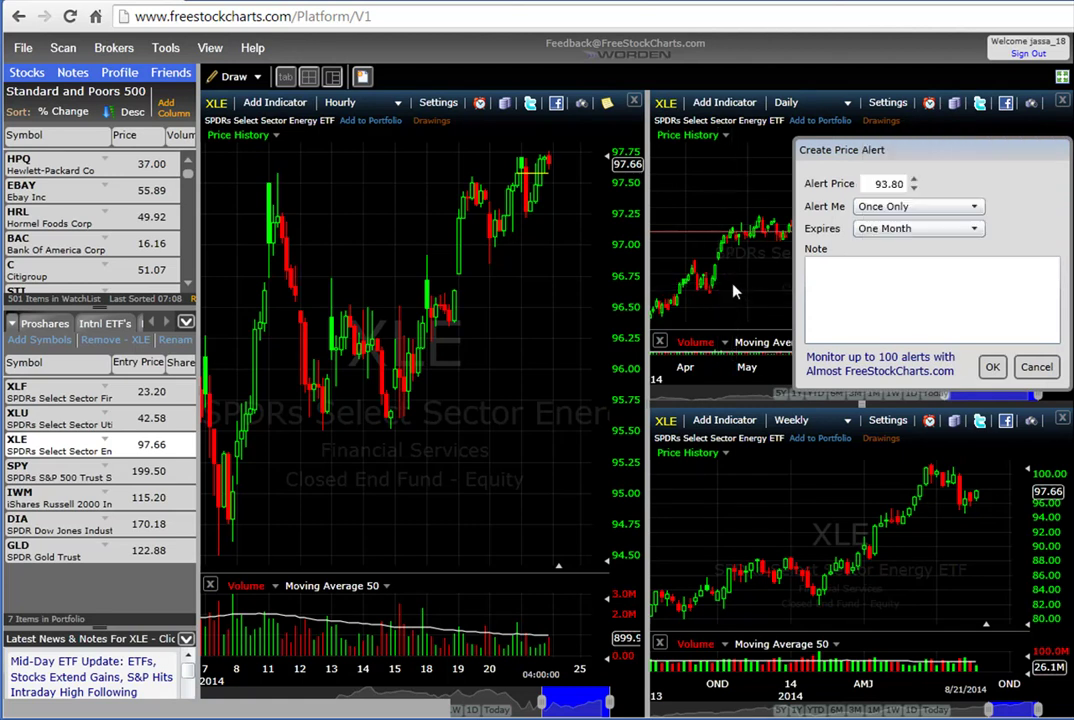
{"action": "left_click_drag", "start_coordinate": [912, 152], "coordinate": [398, 166]}
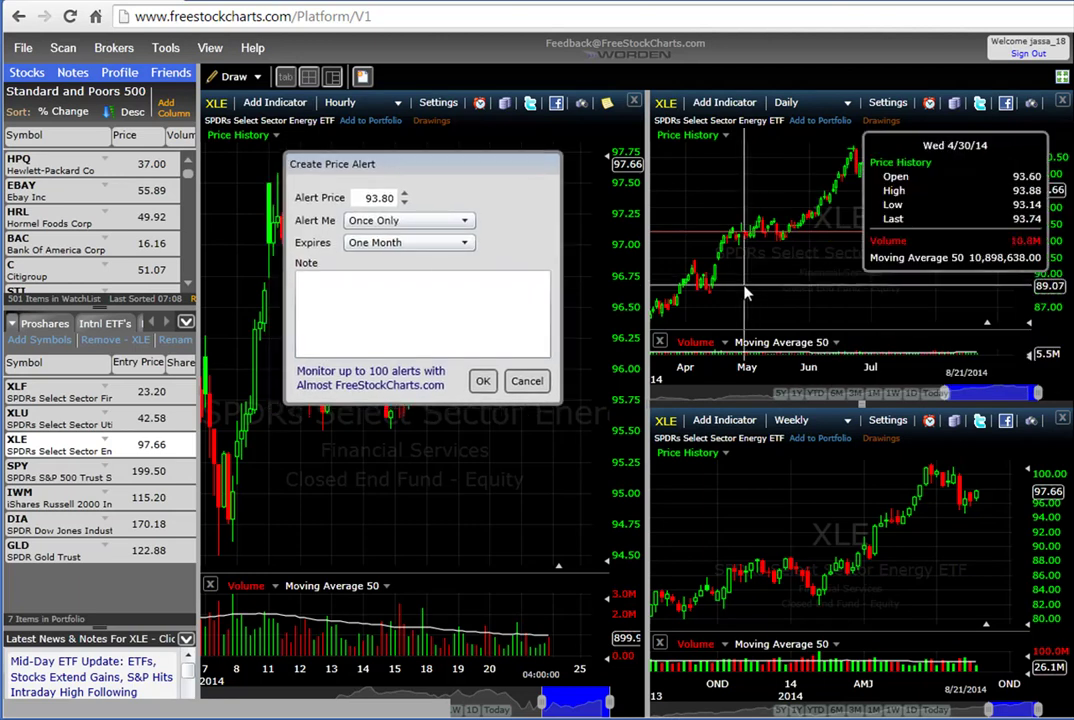
{"action": "double_click", "coordinate": [385, 198]}
{"action": "type", "text": "89.07"}
Add the note 'go long, price at the support' to the alert.
{"action": "left_click", "coordinate": [367, 300]}
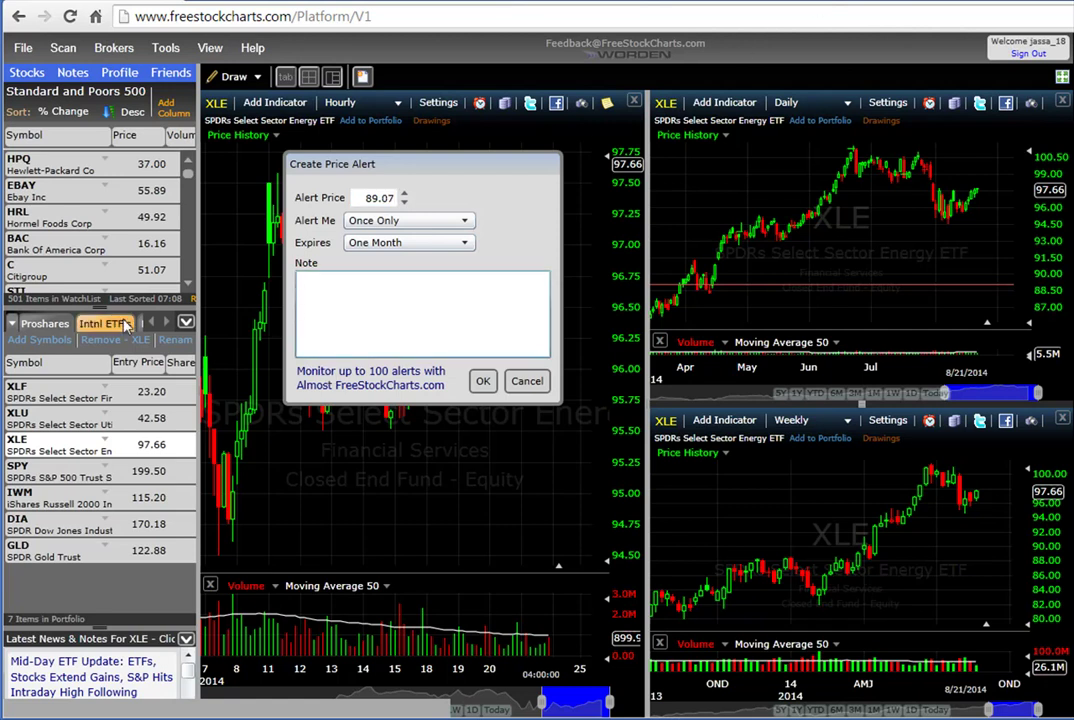
{"action": "type", "text": "go long or"}
{"action": "key", "text": "BackSpace"}
{"action": "key", "text": "BackSpace"}
{"action": "key", "text": "BackSpace"}
{"action": "key", "text": "BackSpace"}
{"action": "type", "text": ", price at the support"}
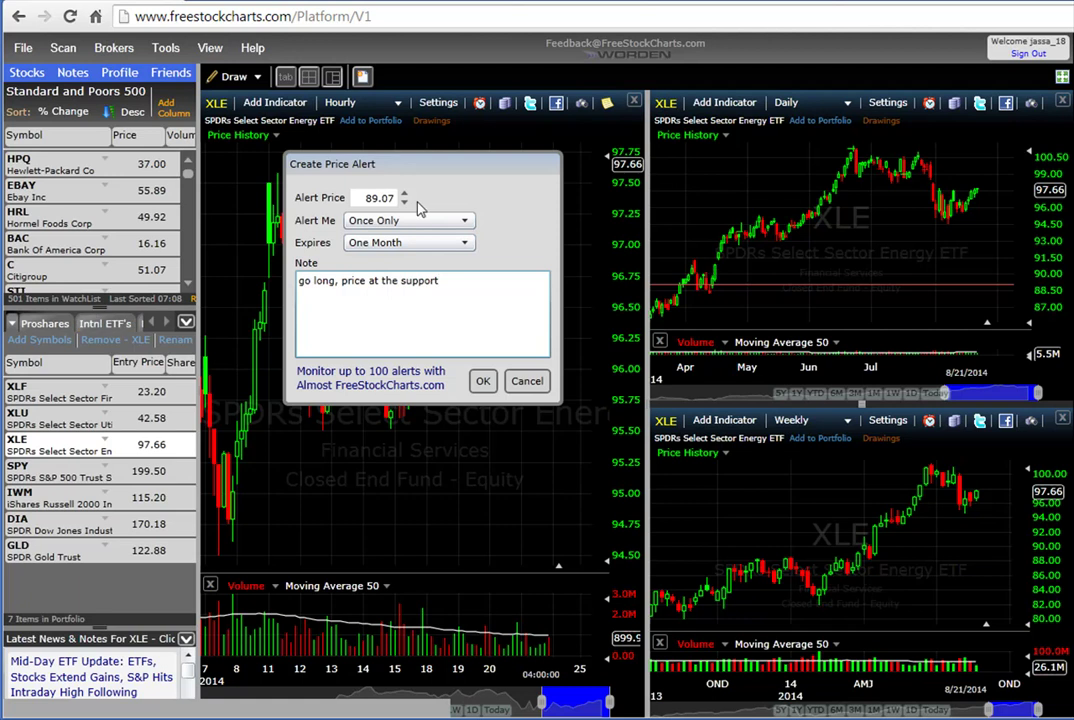
Set the alert to never expire and alert once only, then save it.
{"action": "left_click", "coordinate": [403, 222]}
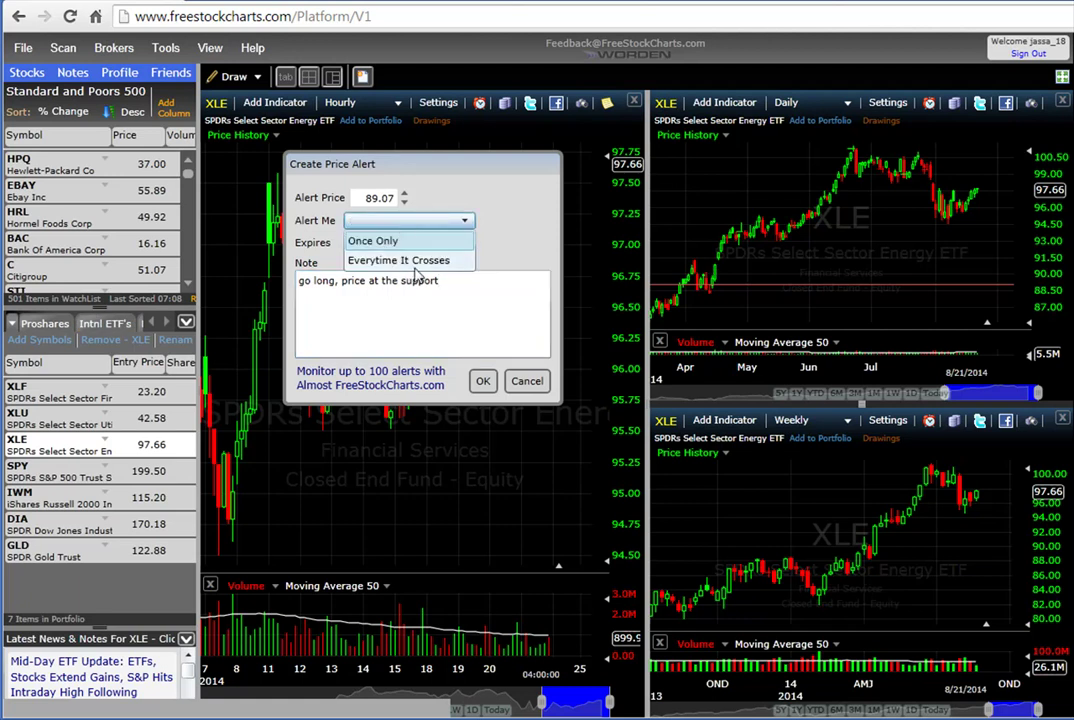
{"action": "left_click", "coordinate": [405, 260]}
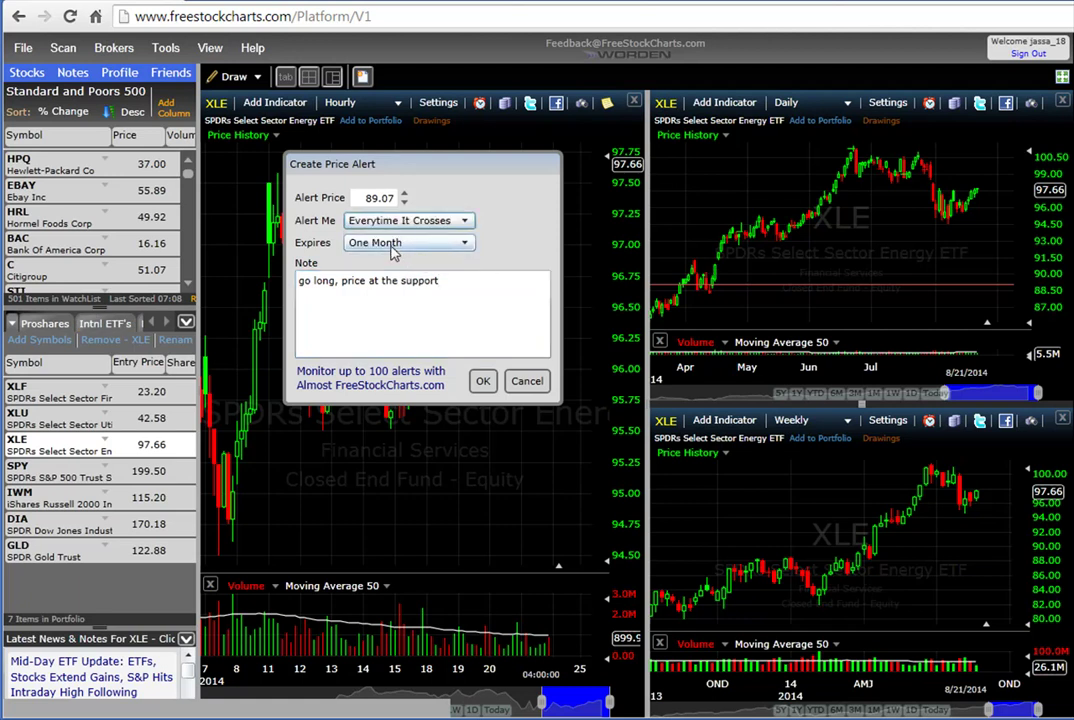
{"action": "left_click", "coordinate": [393, 247]}
{"action": "left_click", "coordinate": [364, 258]}
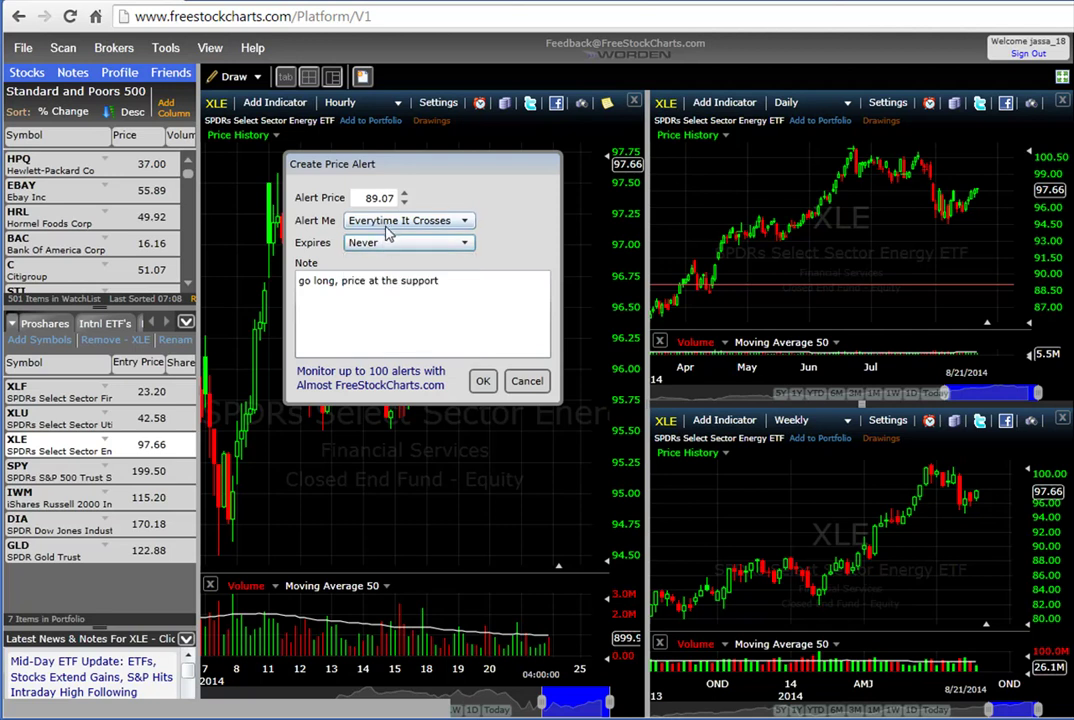
{"action": "left_click", "coordinate": [387, 225]}
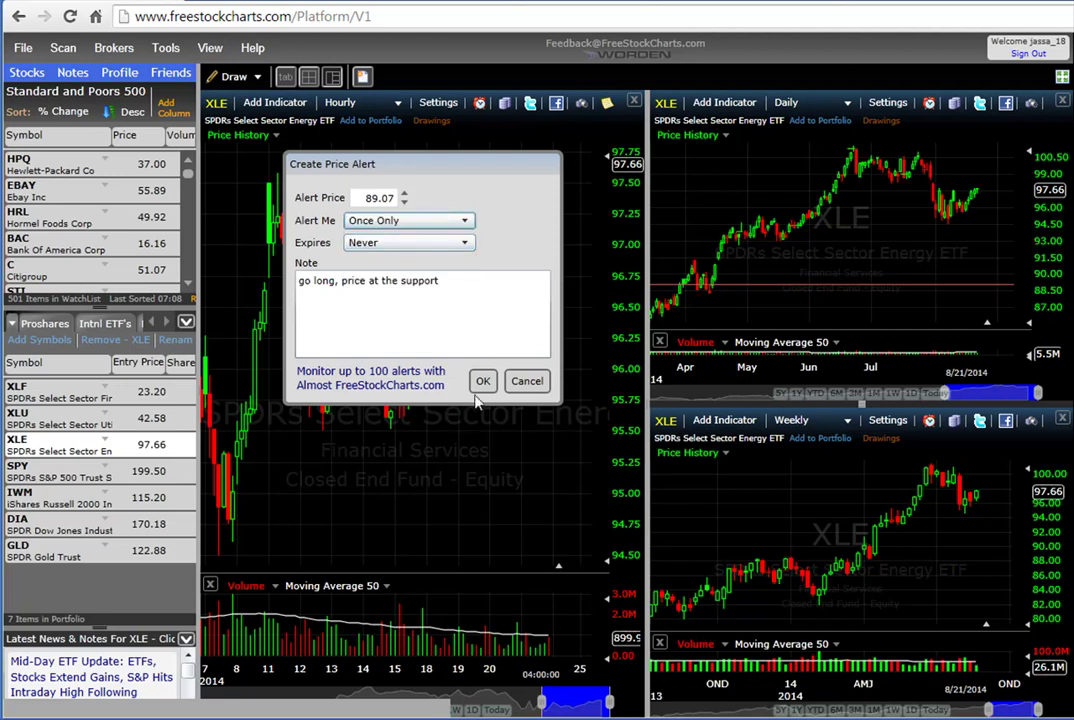
{"action": "left_click", "coordinate": [482, 380]}
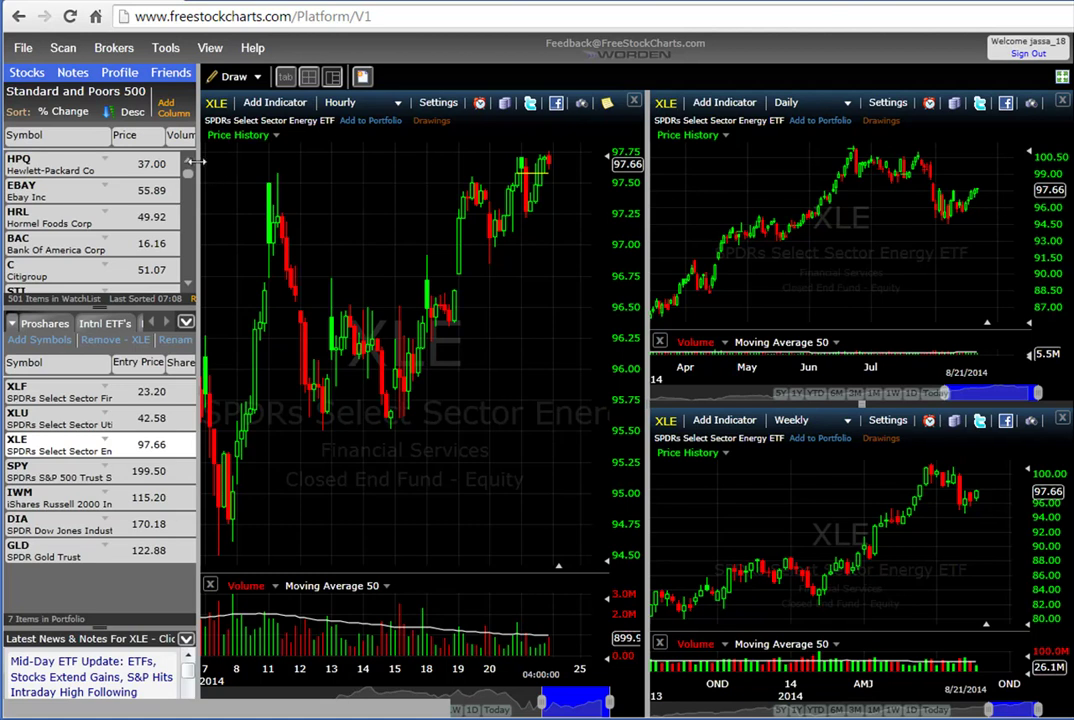
Delete the GAS and JNUG alerts from the Alerts list, then return to Stocks.
{"action": "mouse_move", "coordinate": [165, 136]}
{"action": "left_click", "coordinate": [218, 72]}
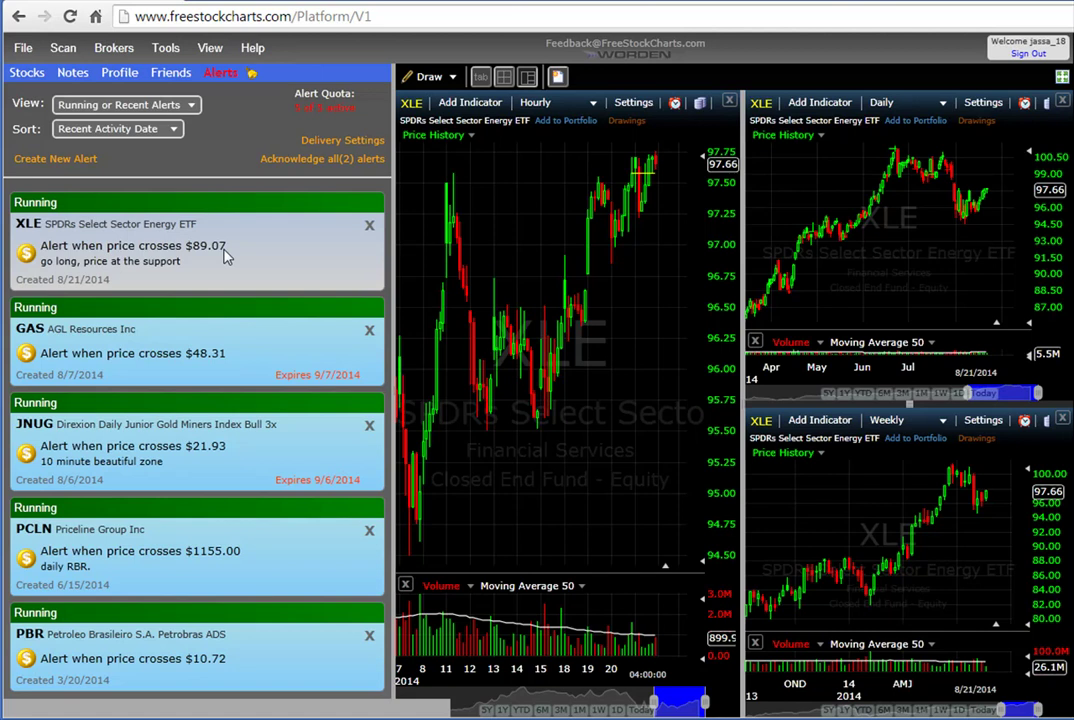
{"action": "left_click", "coordinate": [369, 331]}
{"action": "left_click", "coordinate": [580, 453]}
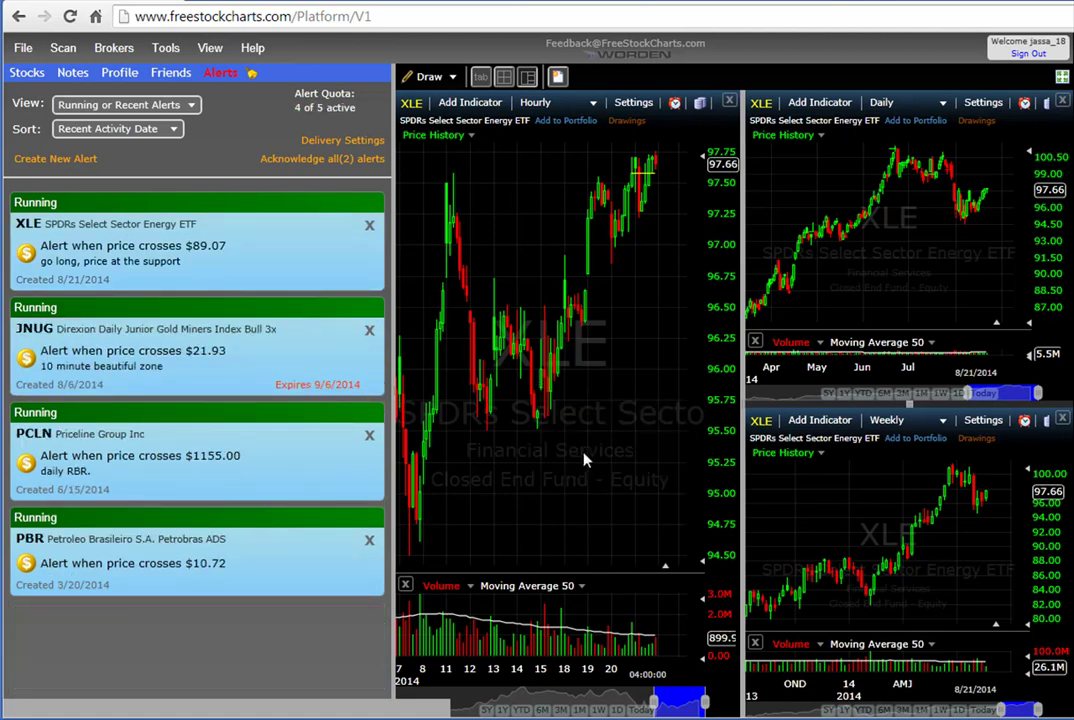
{"action": "left_click", "coordinate": [369, 329]}
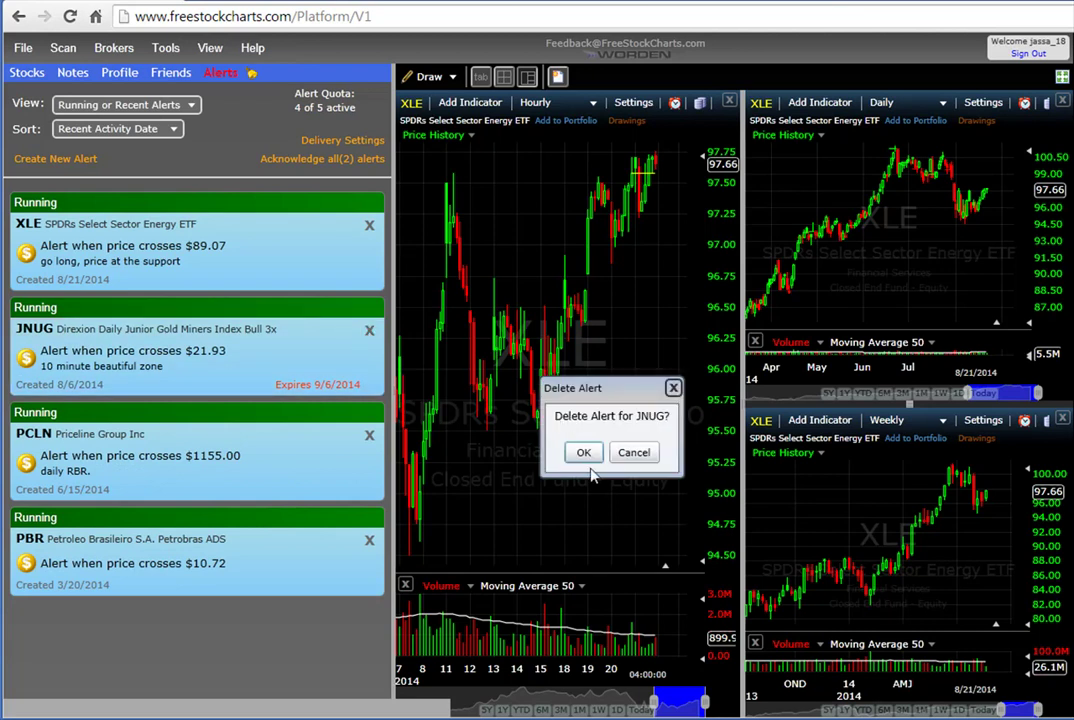
{"action": "left_click", "coordinate": [580, 452]}
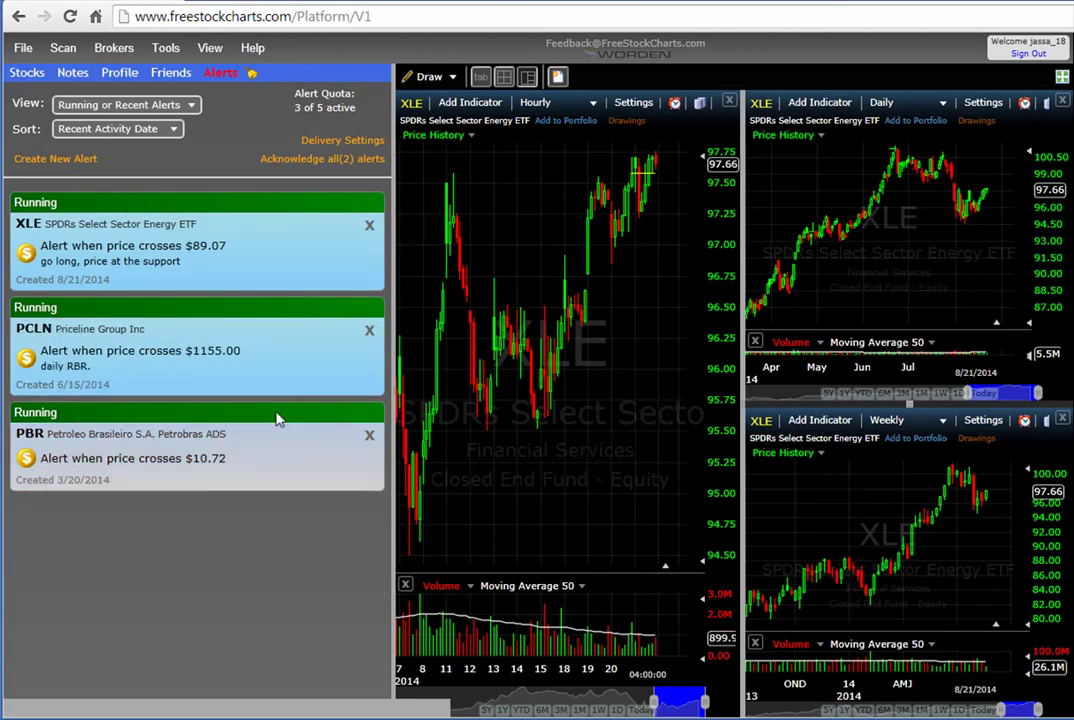
{"action": "left_click", "coordinate": [28, 73]}
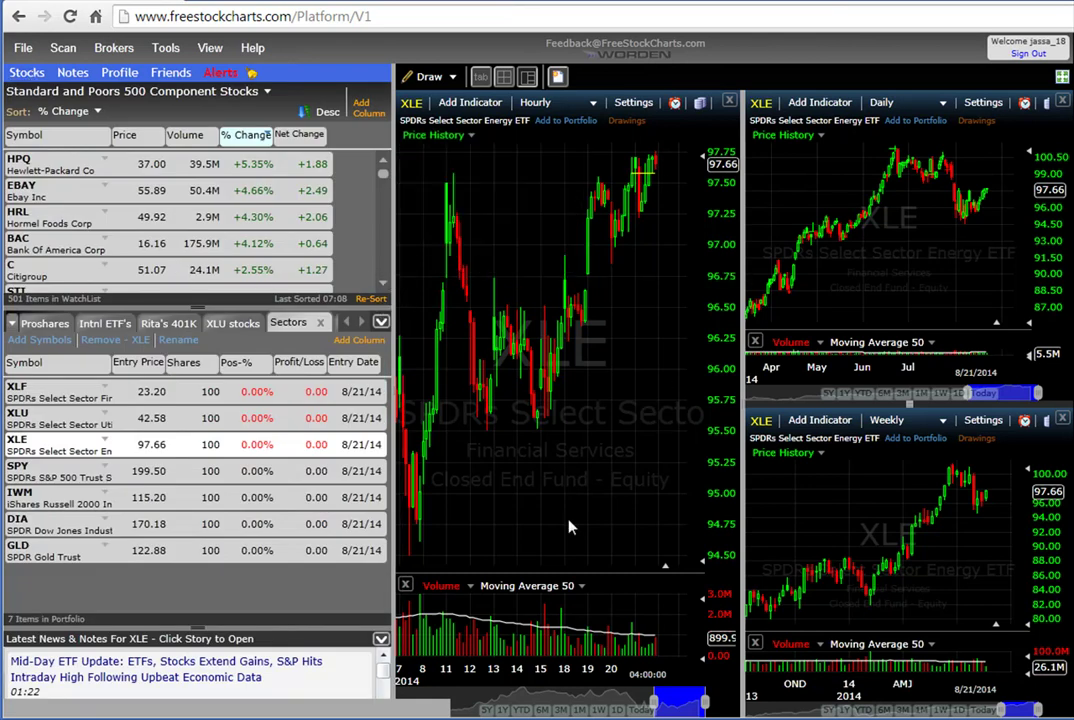
Widen the charts, enlarge the daily Volume pane, then show PowerPoint's 'Rules to follow' slide.
{"action": "left_click_drag", "start_coordinate": [395, 265], "coordinate": [127, 258]}
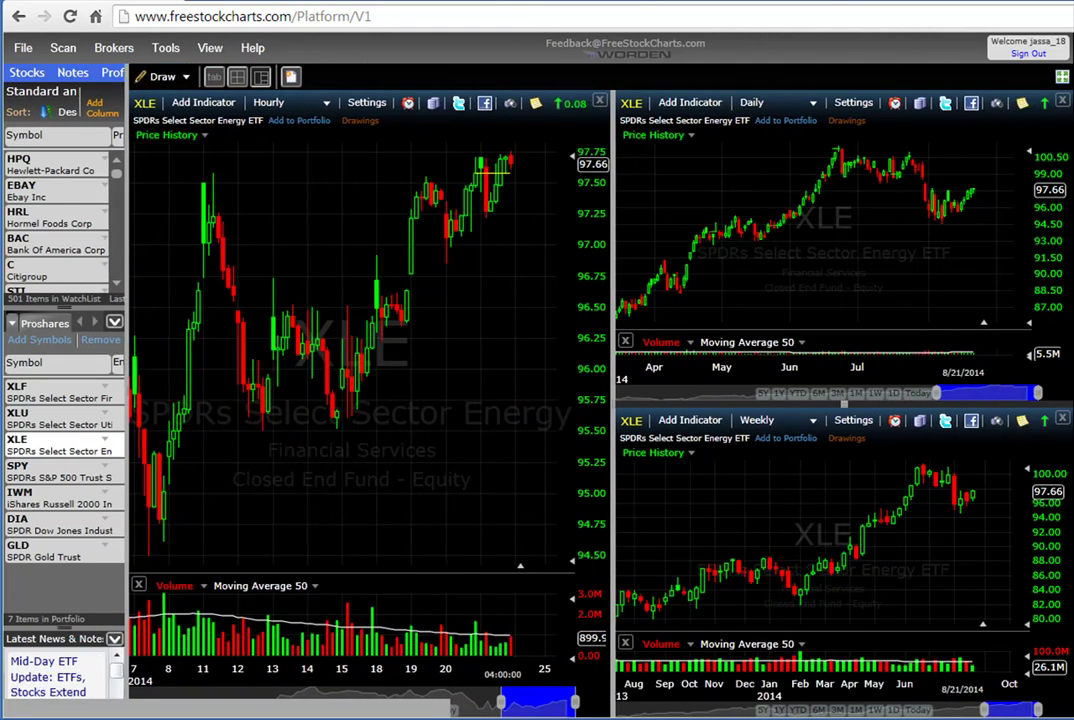
{"action": "key", "text": "alt+Tab"}
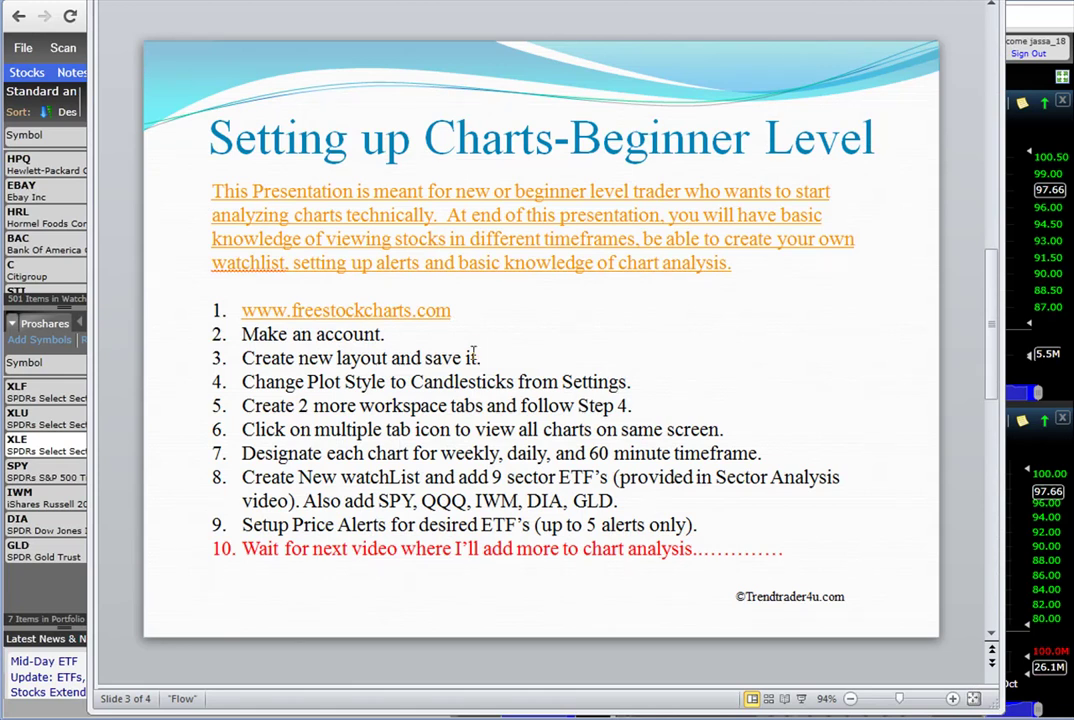
{"action": "left_click", "coordinate": [1022, 243]}
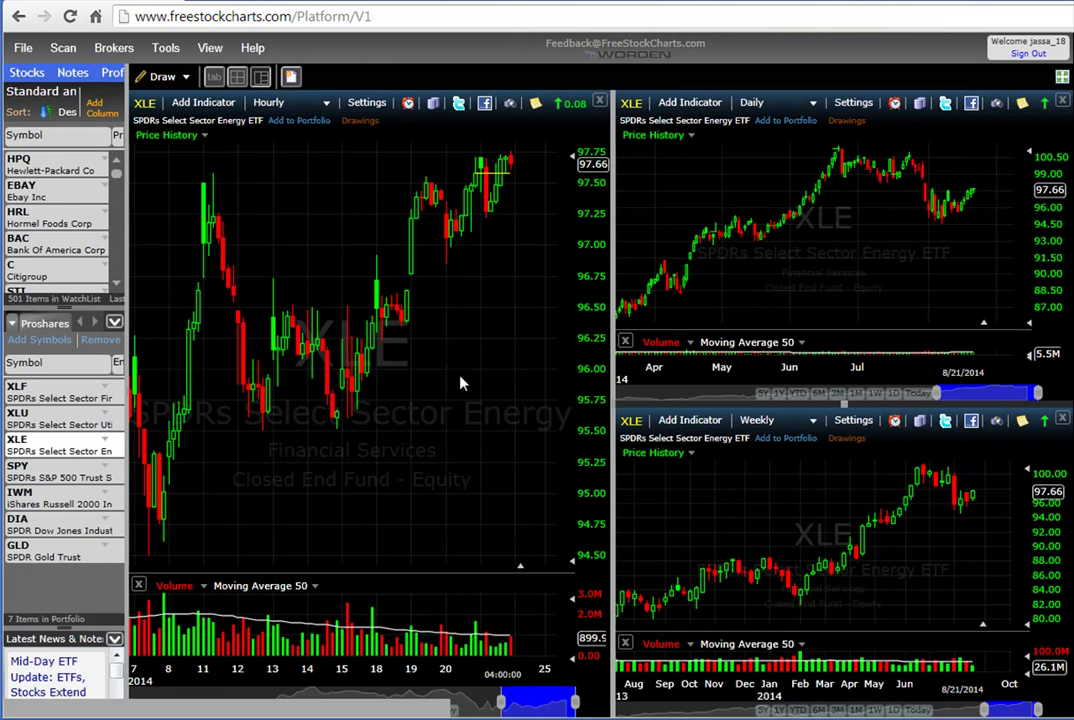
{"action": "scroll", "coordinate": [462, 383], "scroll_direction": "down", "scroll_amount": 2}
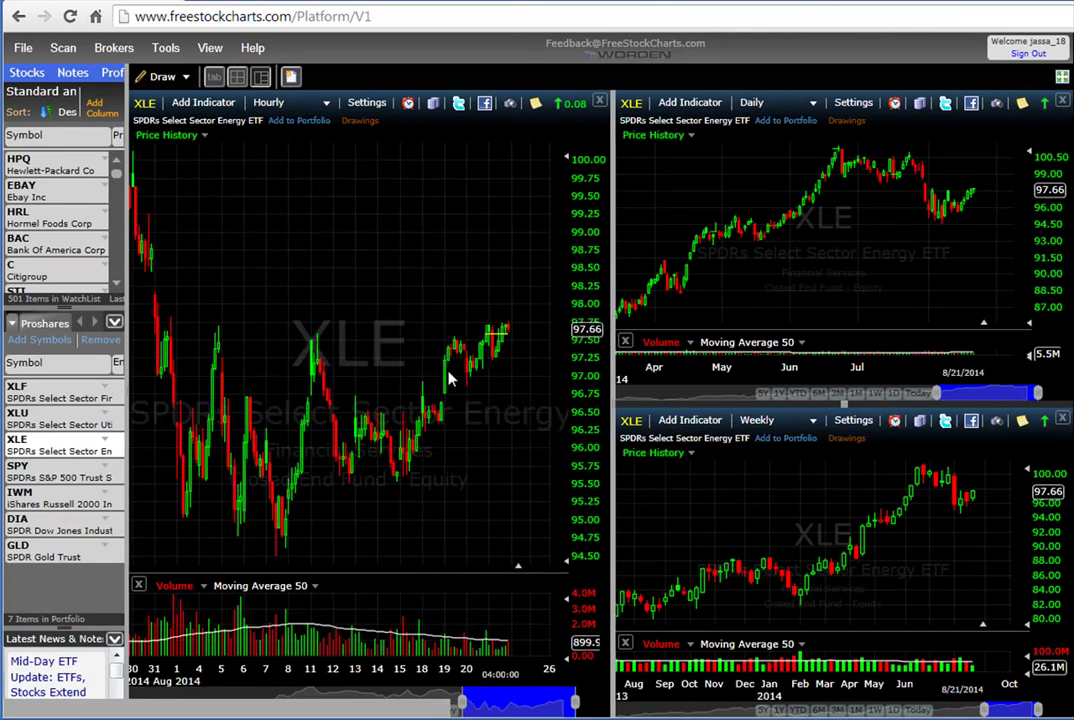
{"action": "left_click_drag", "start_coordinate": [903, 338], "coordinate": [895, 314]}
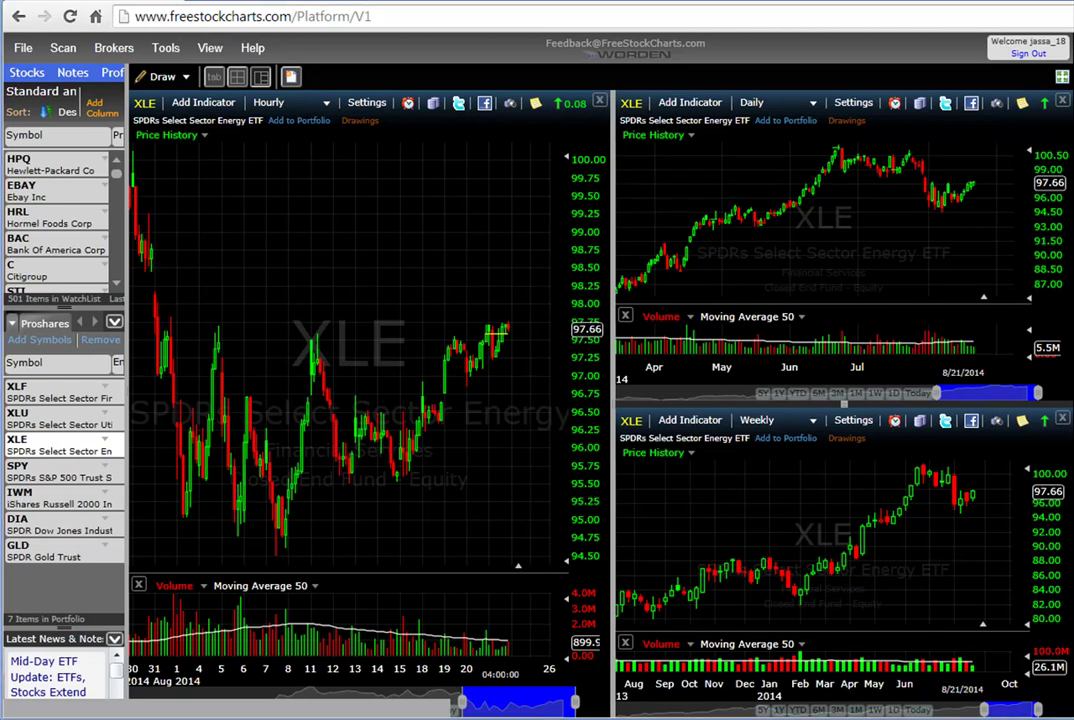
{"action": "key", "text": "alt+Tab"}
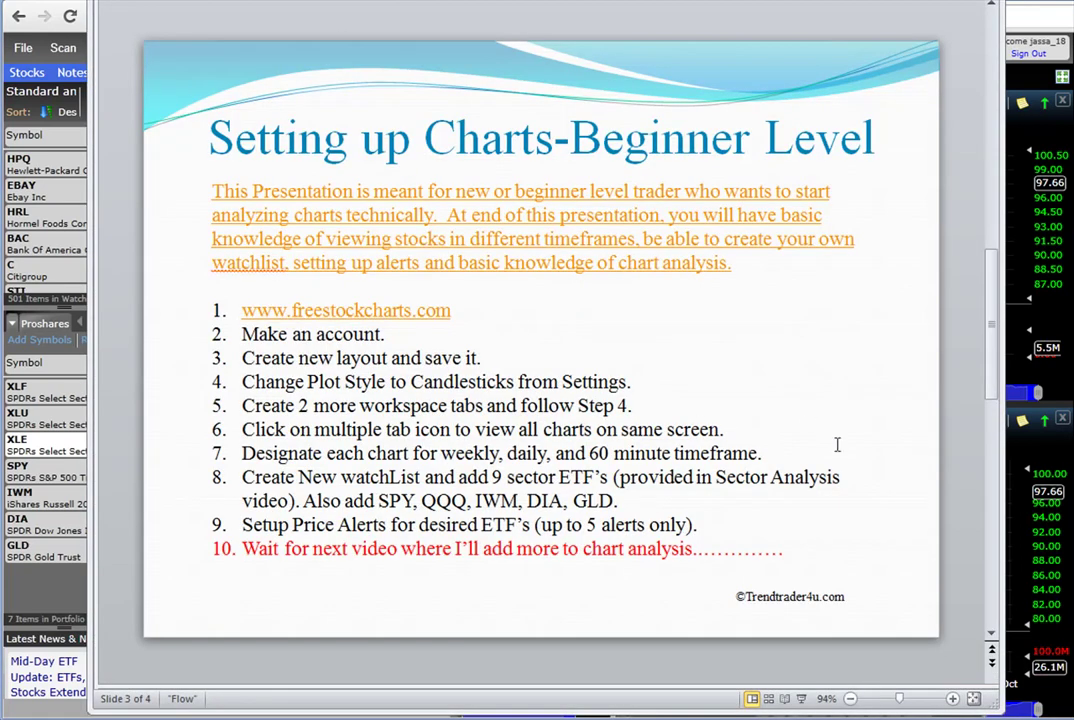
{"action": "scroll", "coordinate": [975, 492], "scroll_direction": "down", "scroll_amount": 1}
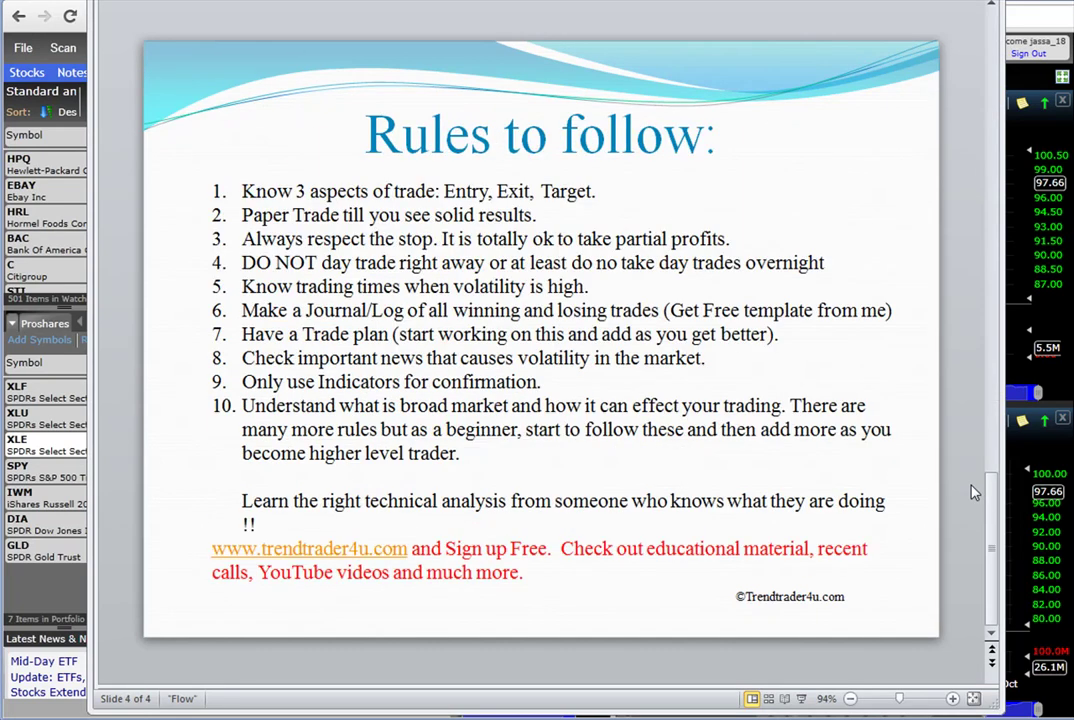